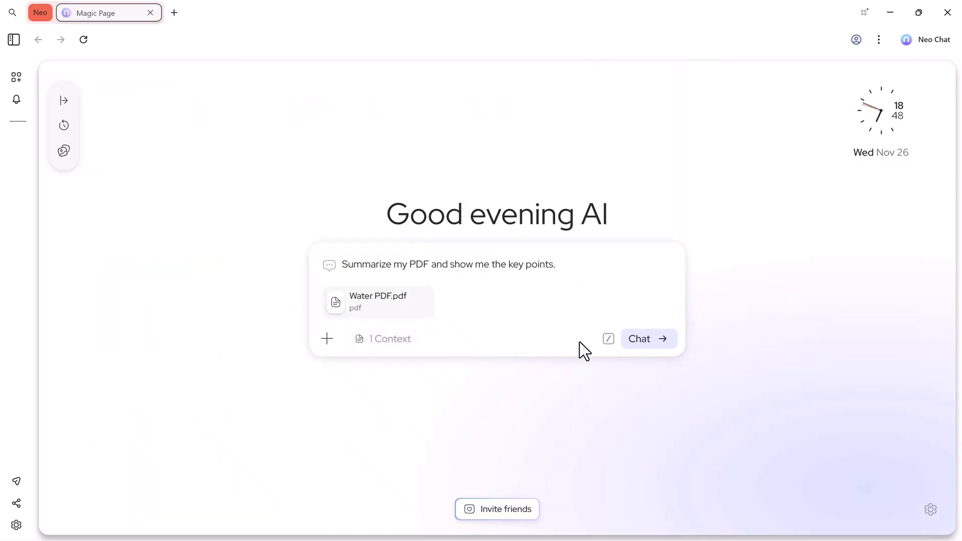
- Send the summarize prompt with Water PDF.pdf to Neo for a bulleted key-point summary
click(640, 344)
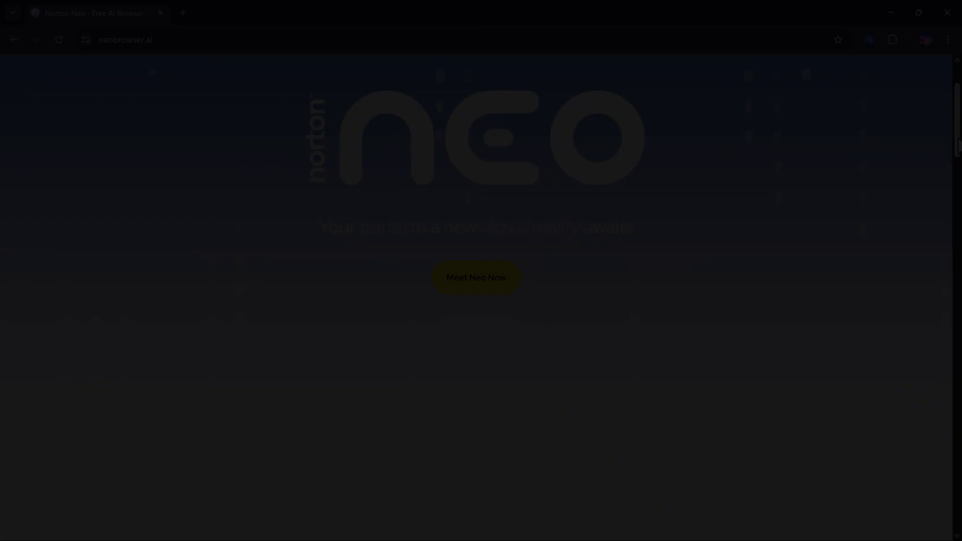
scroll(476, 301, down, 8)
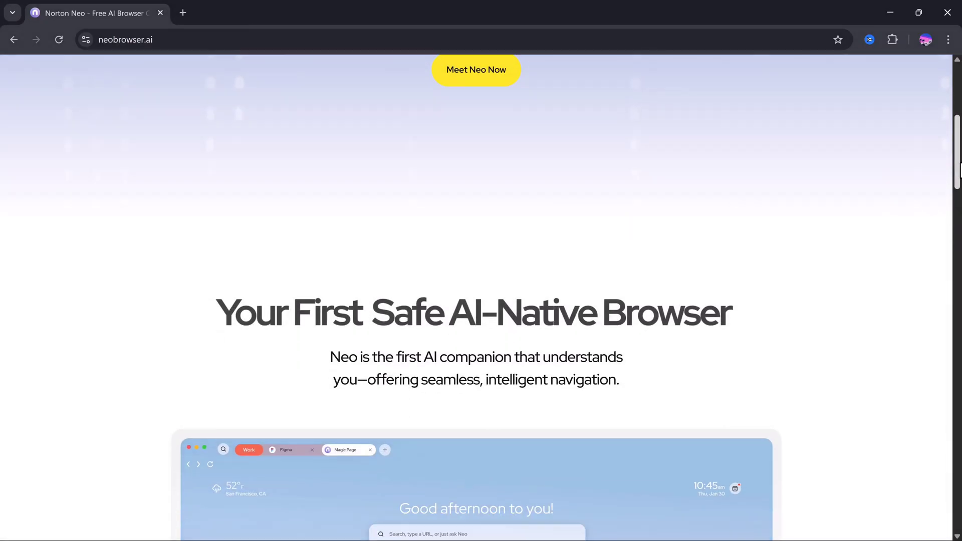
scroll(476, 301, down, 1)
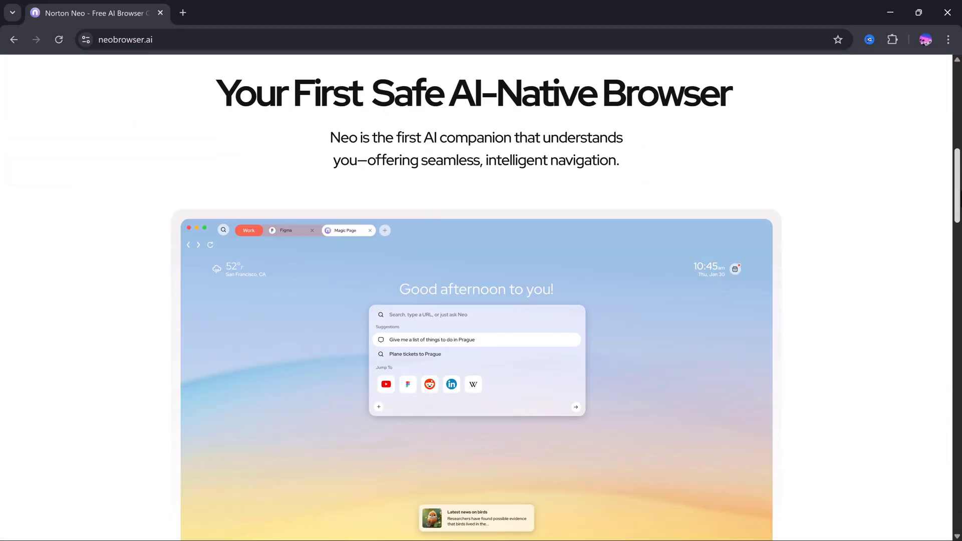
scroll(476, 301, down, 2)
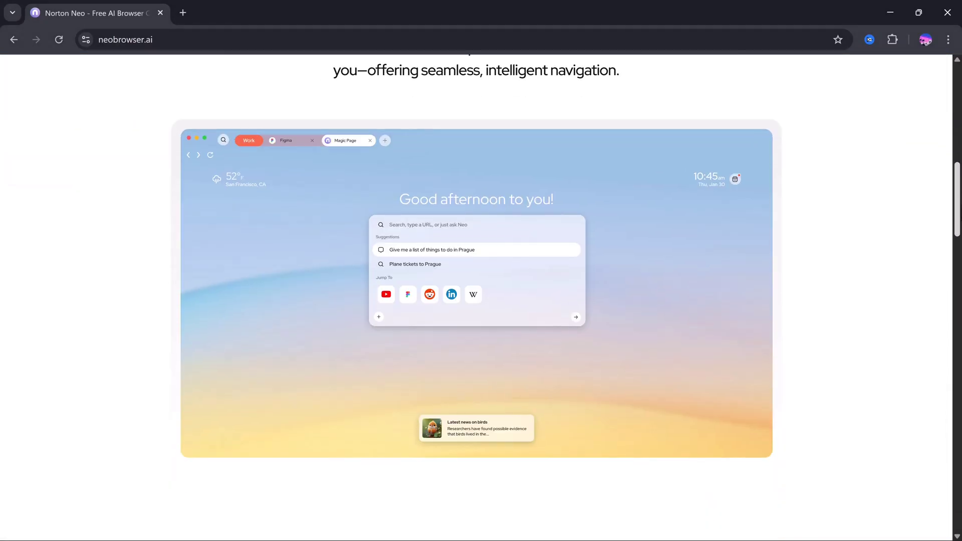
scroll(959, 203, down, 7)
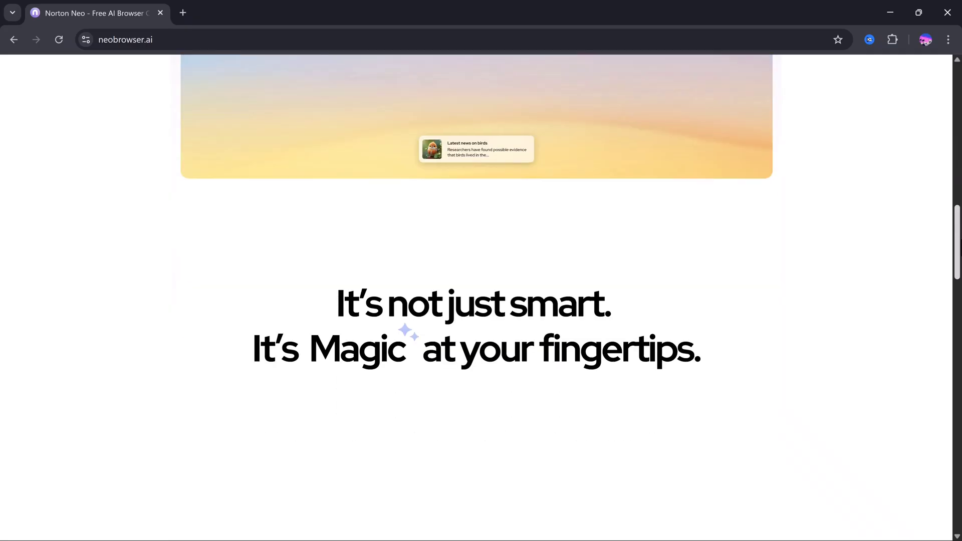
scroll(476, 300, down, 2)
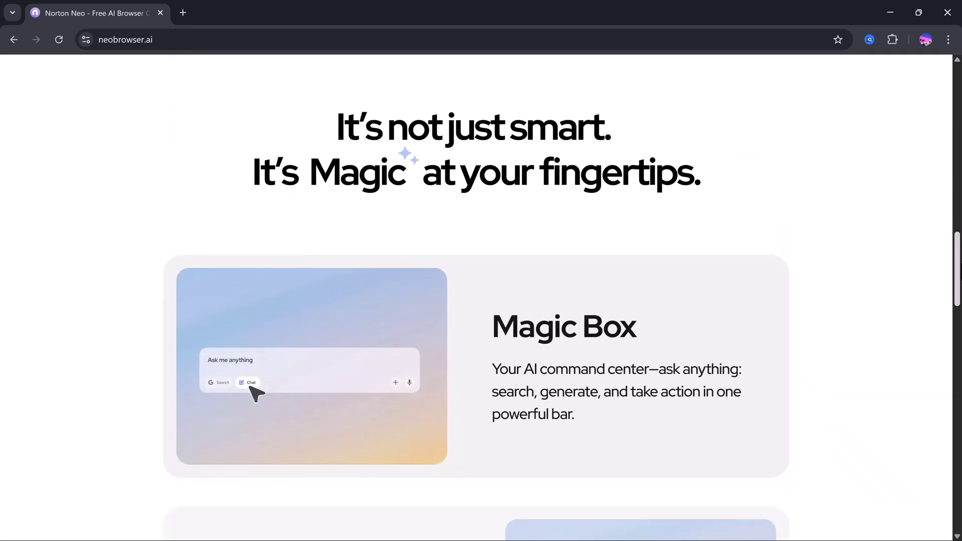
scroll(476, 301, down, 5)
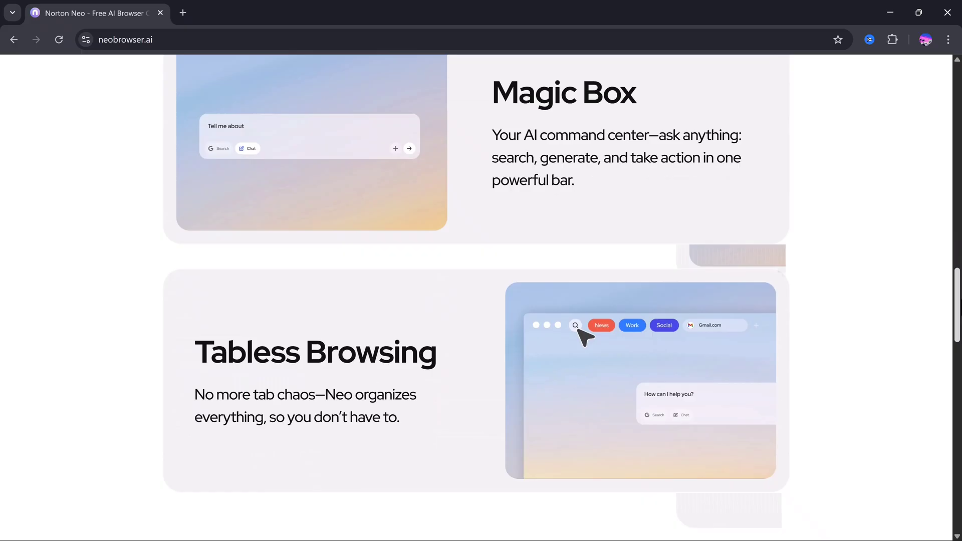
drag(958, 308, 959, 369)
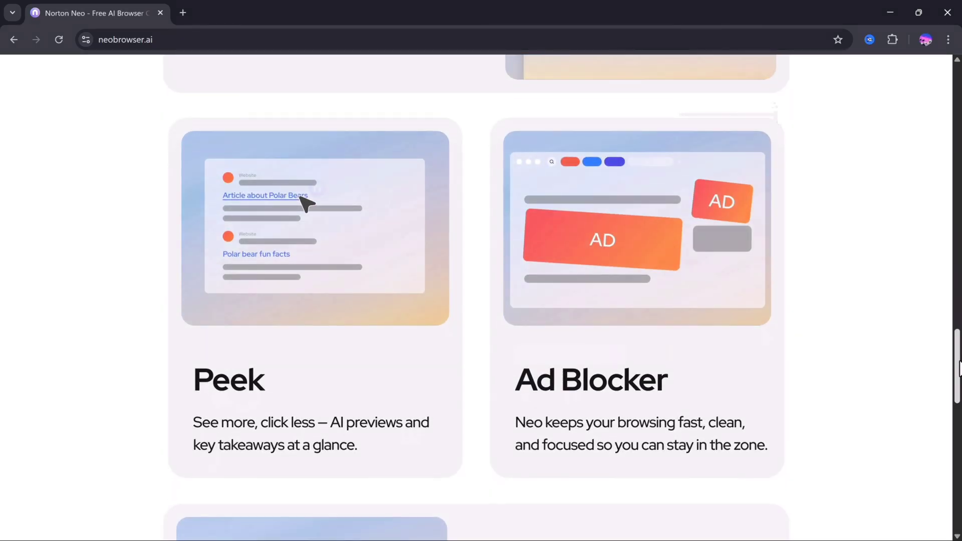
drag(958, 368, 957, 468)
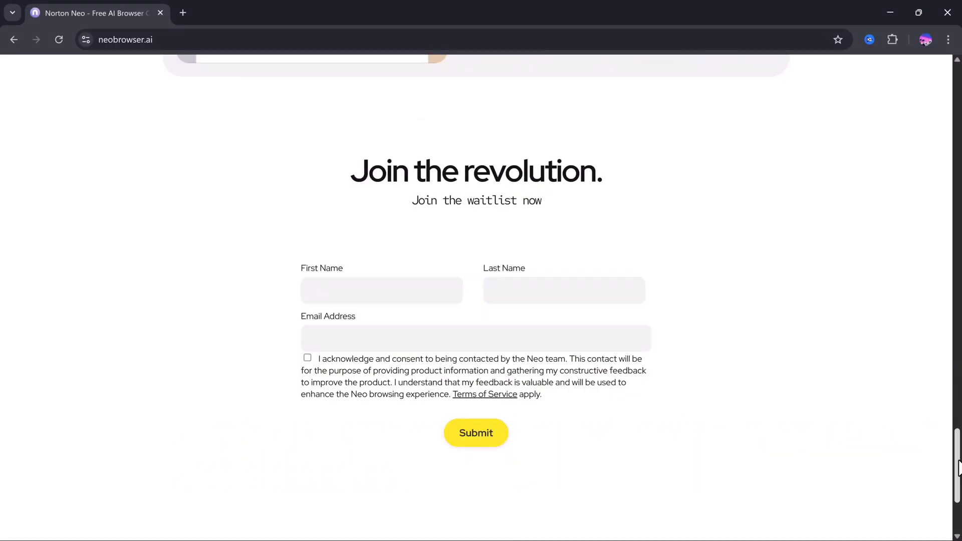
drag(957, 468, 958, 113)
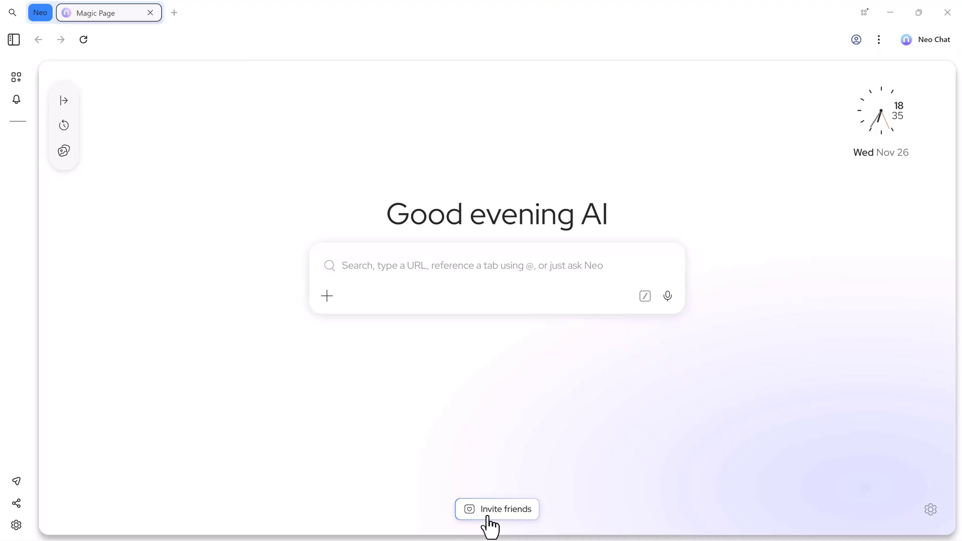
click(930, 510)
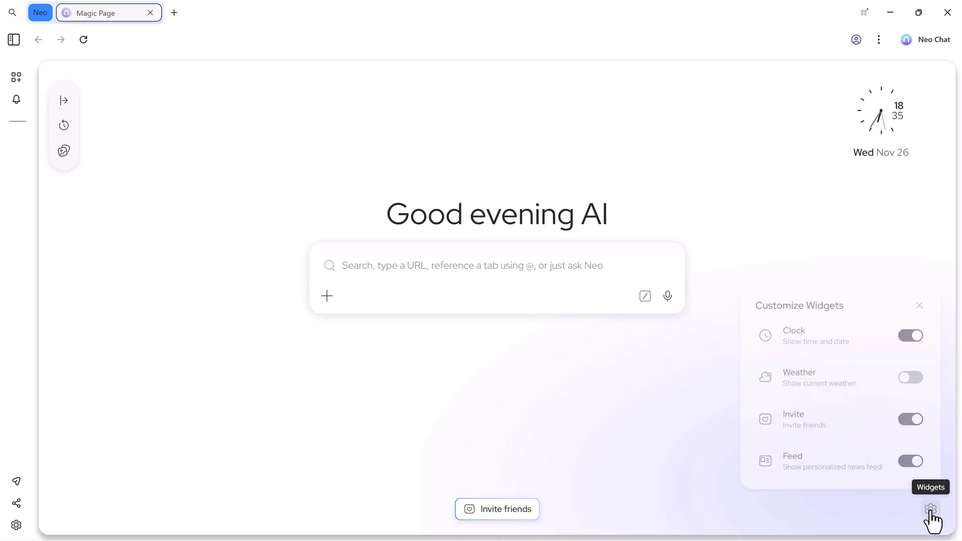
click(907, 337)
click(906, 336)
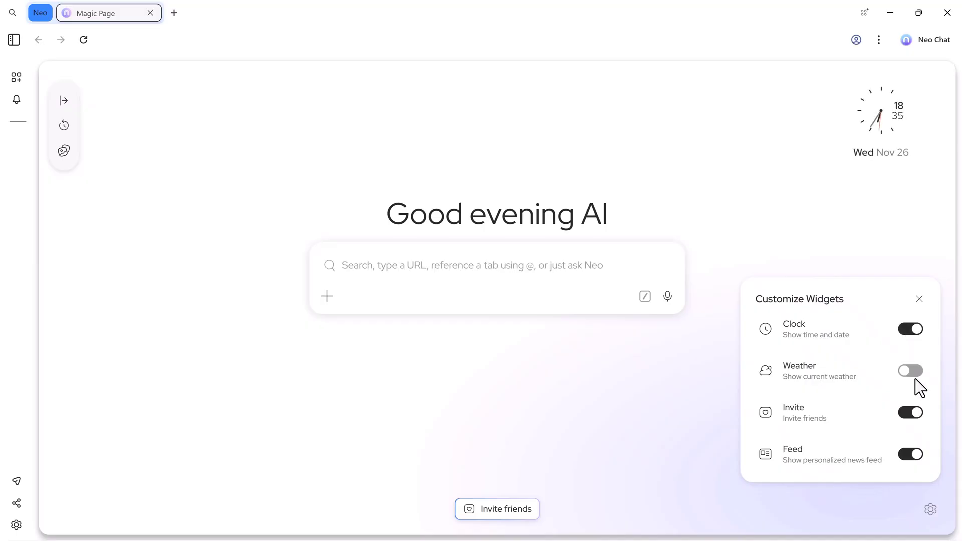
click(916, 420)
click(917, 425)
click(913, 454)
click(915, 456)
click(918, 298)
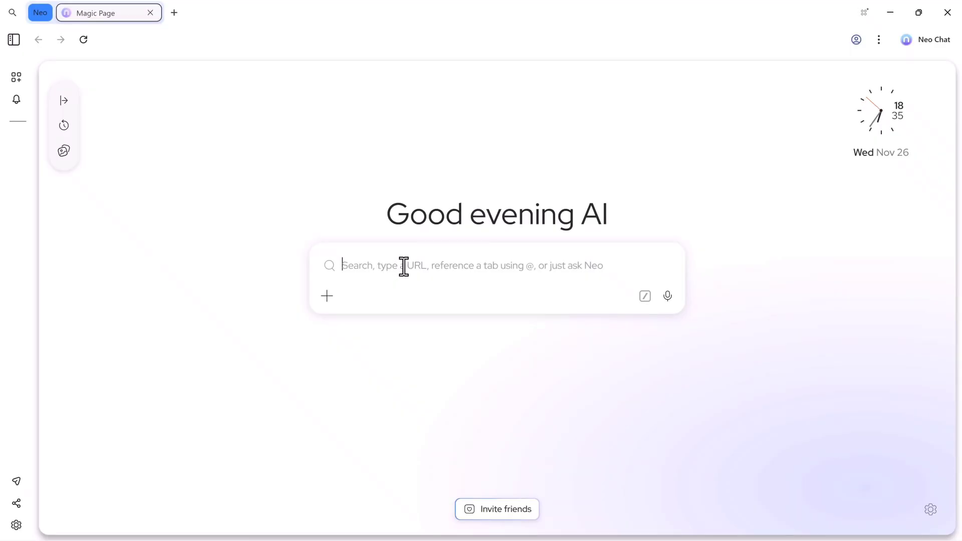
- Submit the pasted question about trending 2025 mobile app UI layouts to Neo Chat
text(Find trending mobile app UI layouts in 2025)
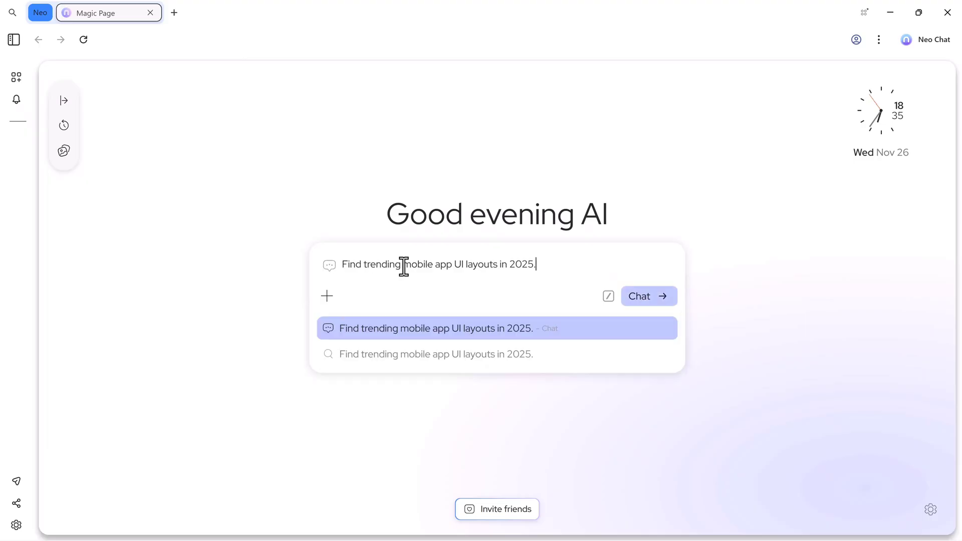
text(.)
click(640, 296)
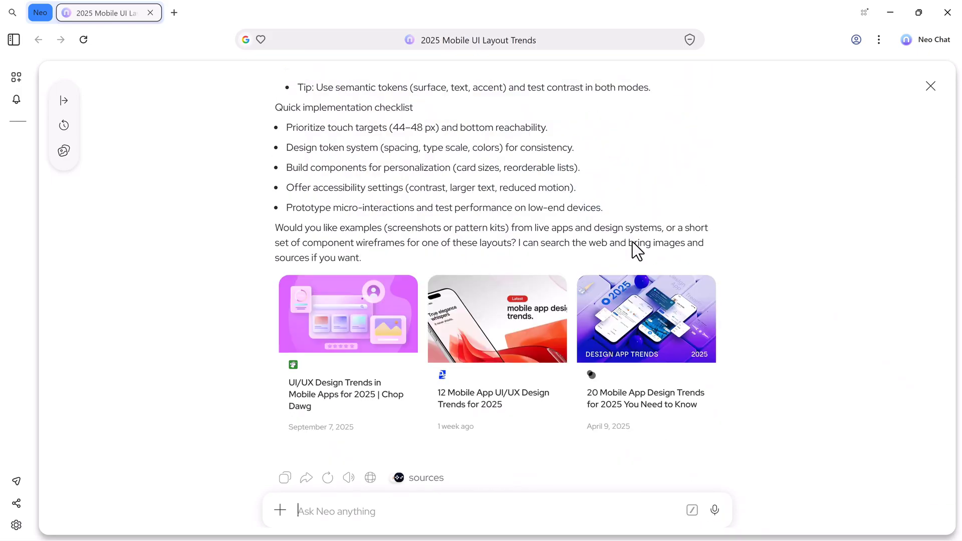
- Review the answer and read the Chopdawg source article, then close its tab
scroll(632, 242, up, 9)
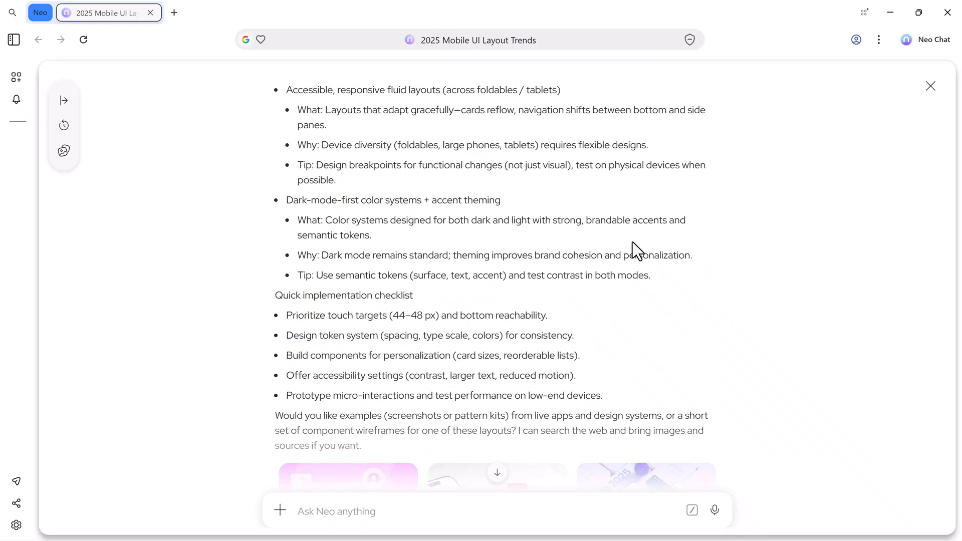
scroll(632, 242, up, 13)
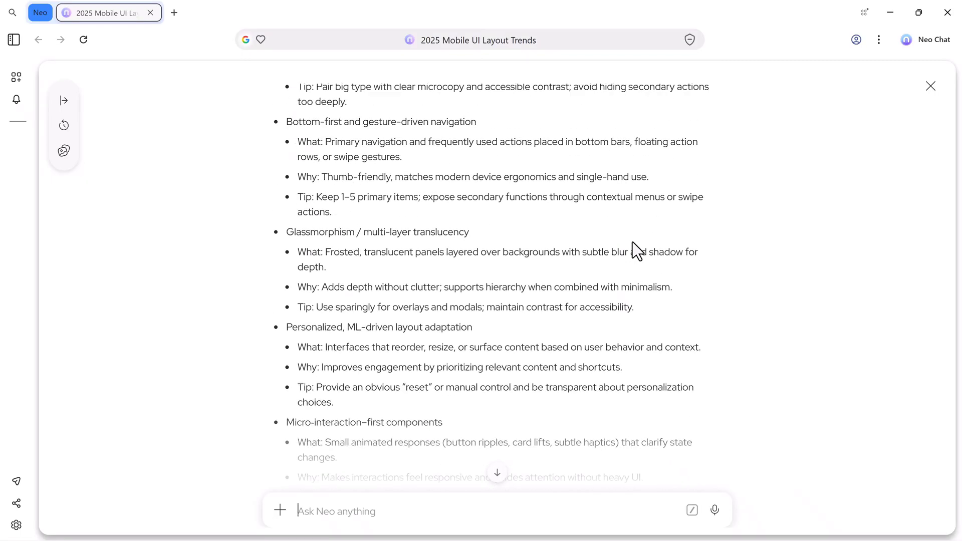
scroll(633, 242, down, 14)
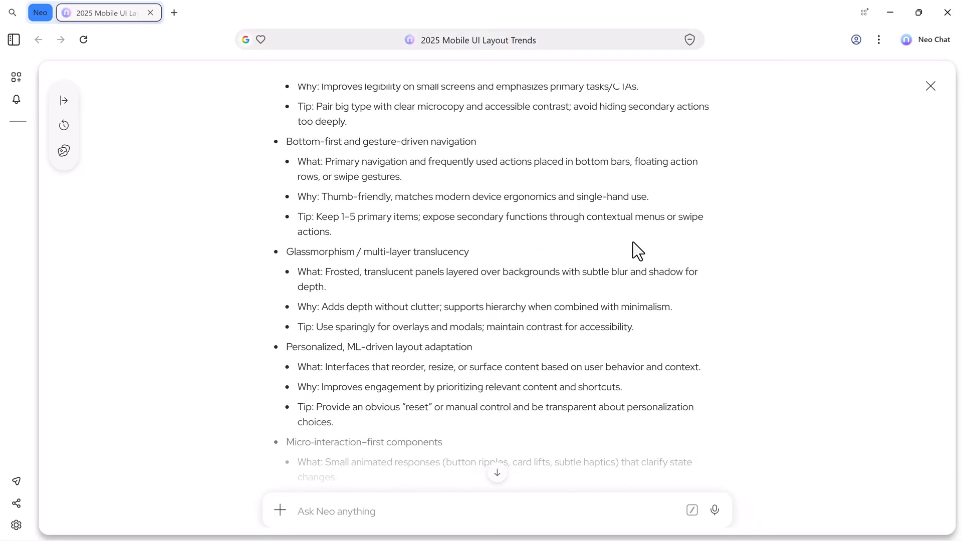
scroll(632, 242, down, 6)
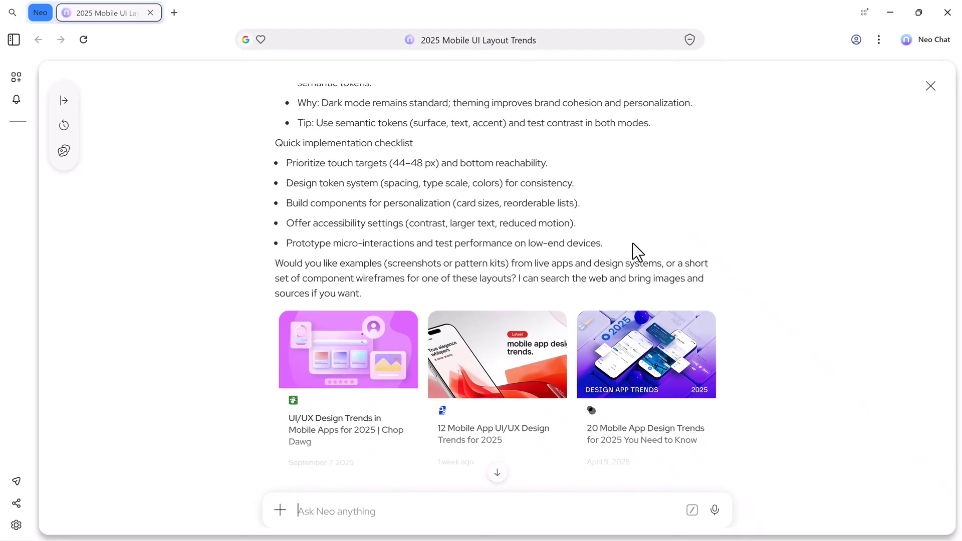
click(329, 333)
scroll(490, 326, down, 2)
scroll(489, 326, down, 13)
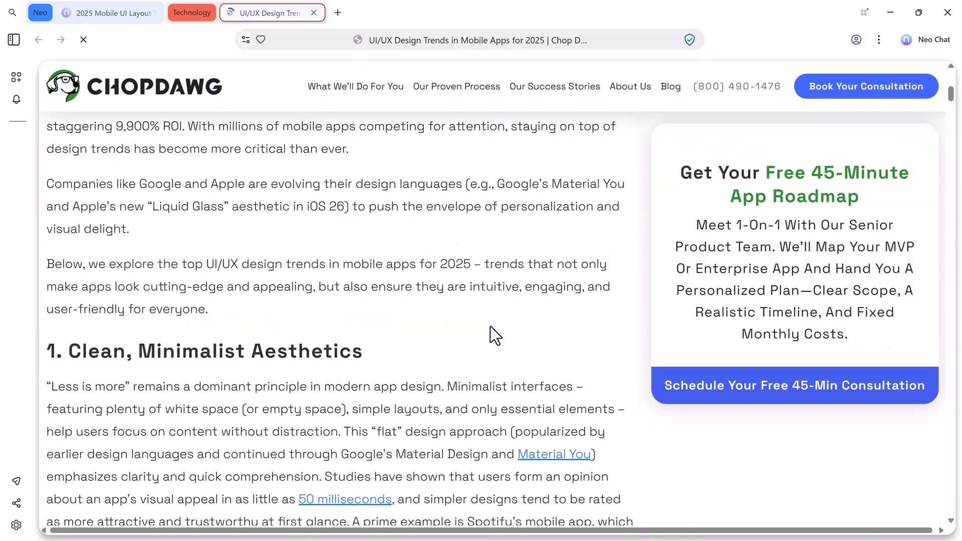
scroll(493, 334, up, 15)
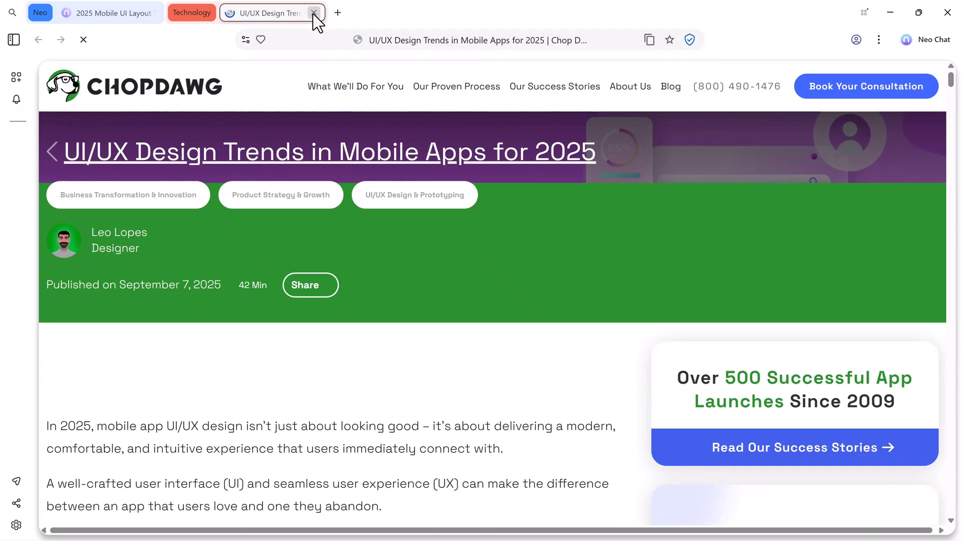
click(313, 12)
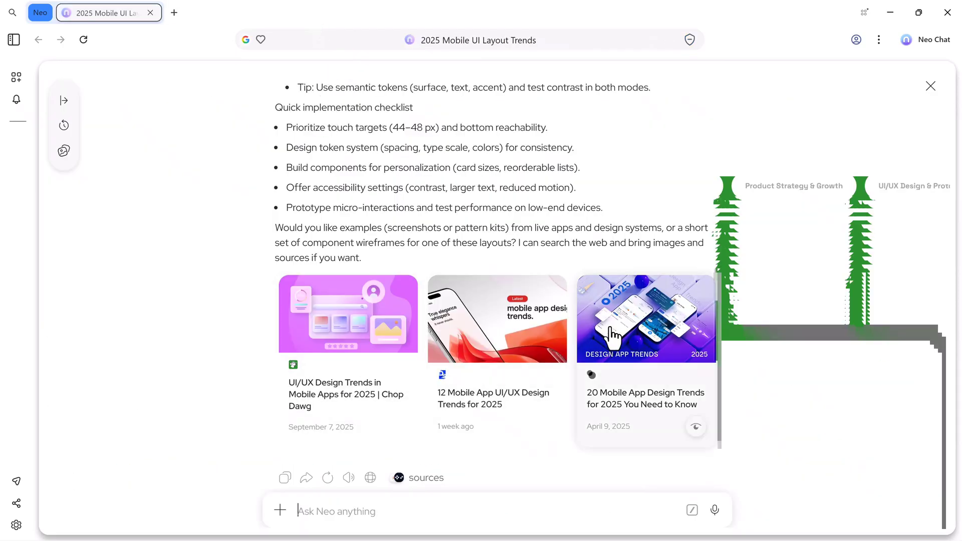
- Read the '12 Mobile App UI/UX Design Trends' article, close it, and exit the chat
click(545, 343)
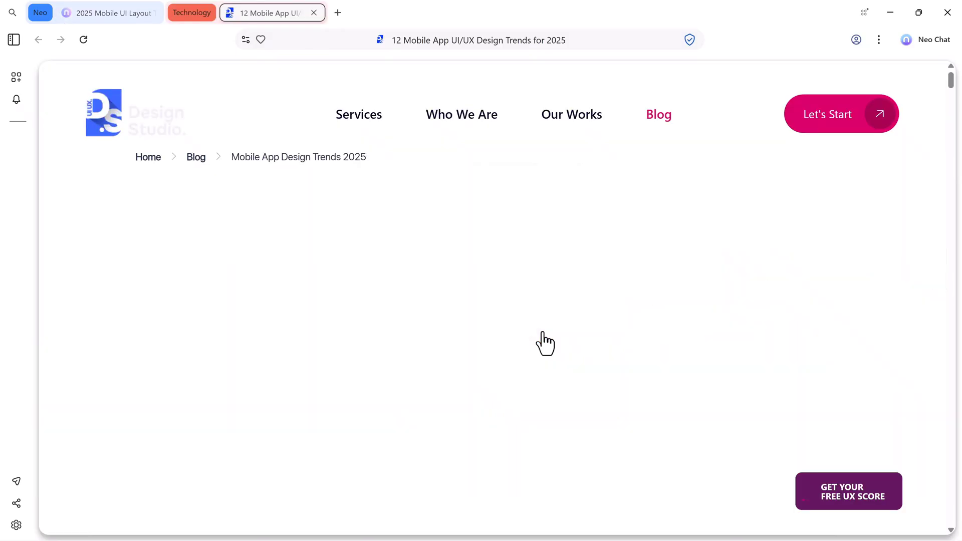
scroll(542, 330, down, 6)
scroll(543, 331, down, 15)
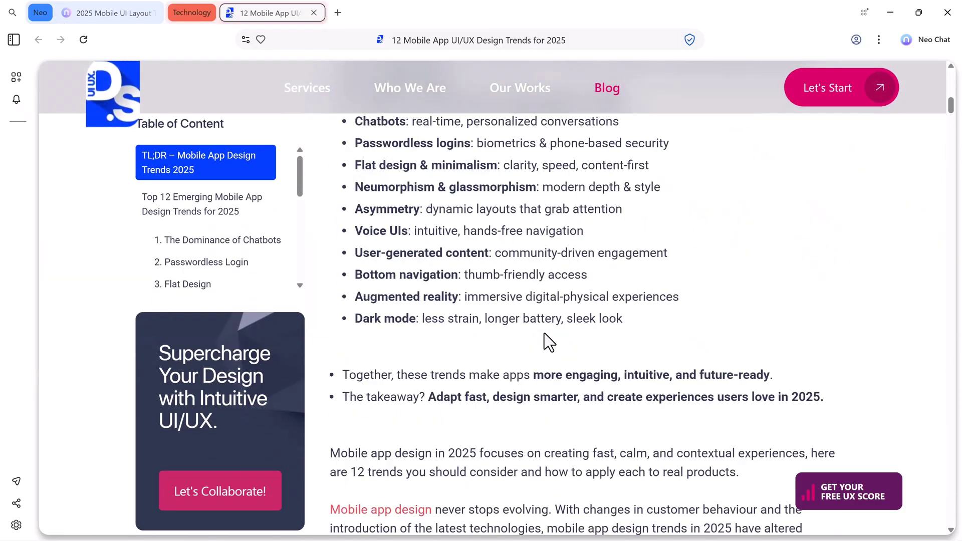
key(ctrl+w)
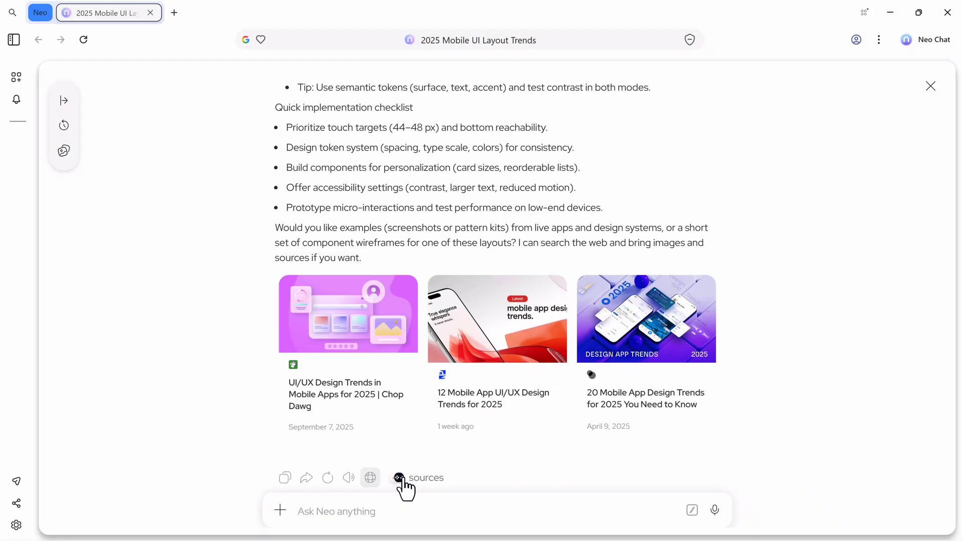
key(Escape)
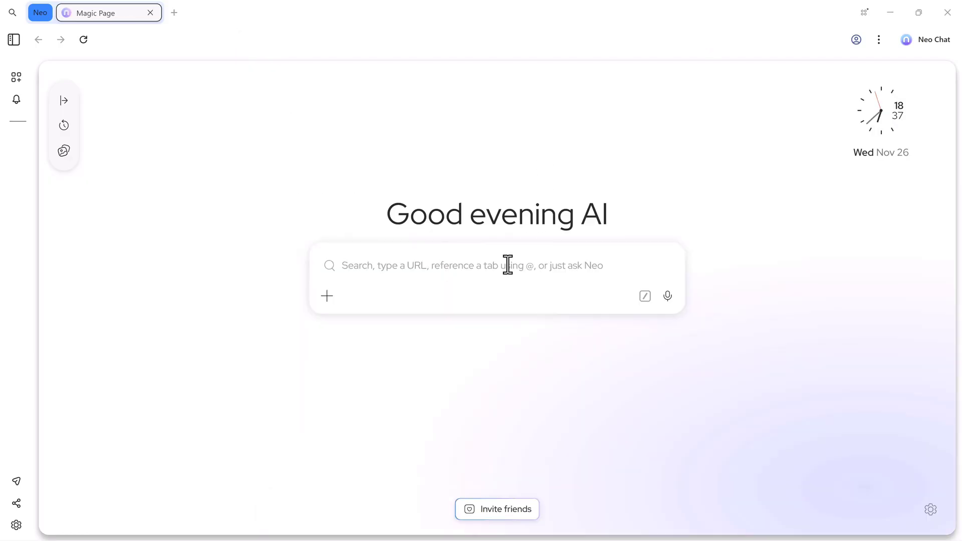
- Ask Neo Chat 'Find me the best budget laptops under $500 in 2025.'
text(Find me the best budget laptops under $500 in 2025.)
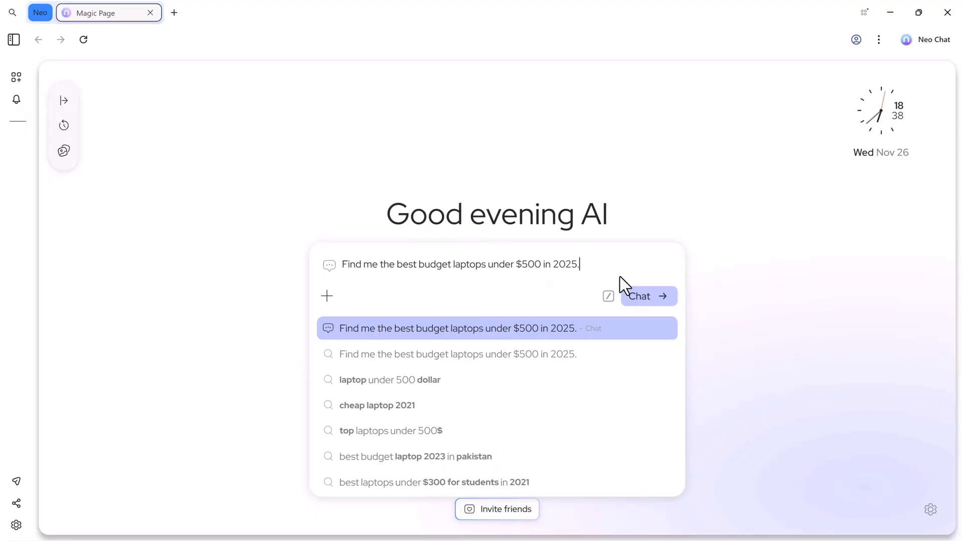
click(633, 296)
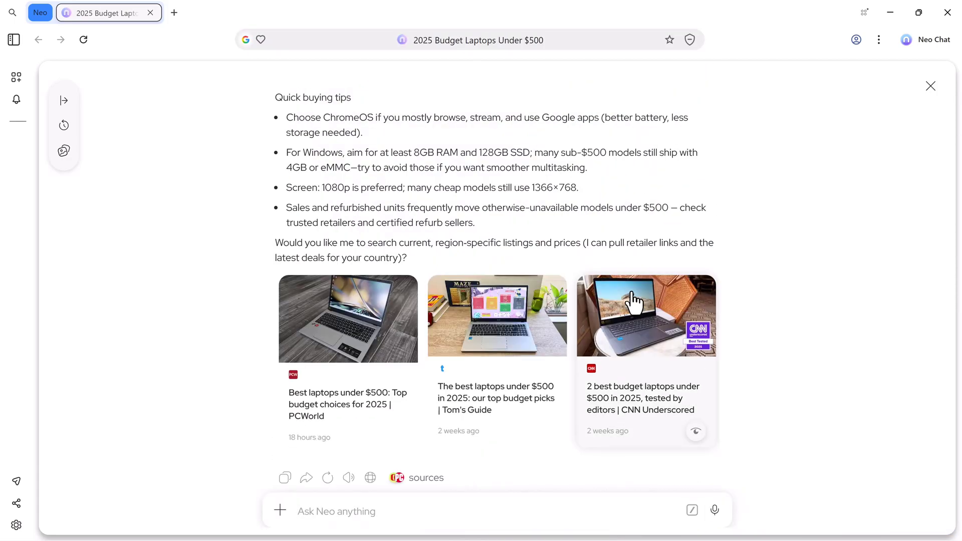
- Scroll through the budget laptops under $500 page to review the listed models
scroll(584, 247, up, 10)
scroll(532, 254, down, 5)
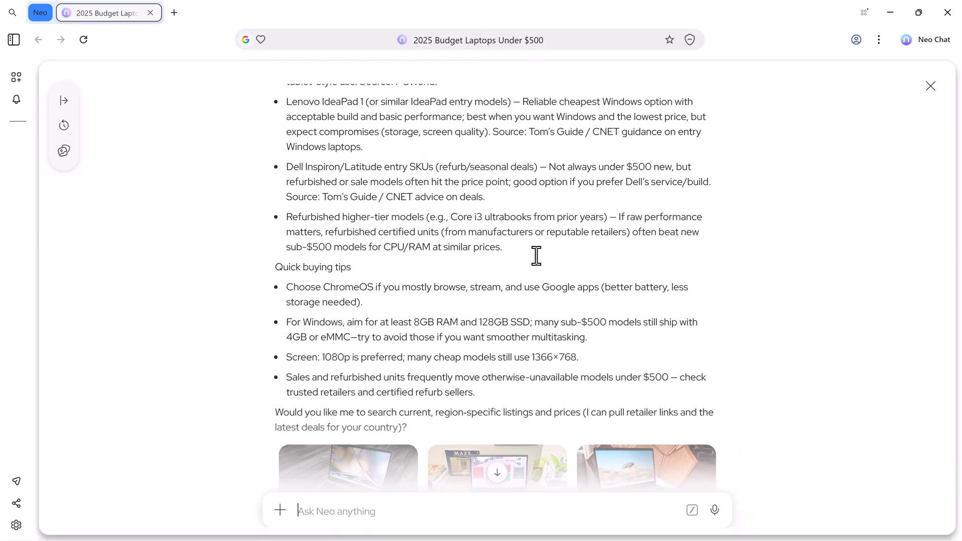
scroll(528, 354, down, 8)
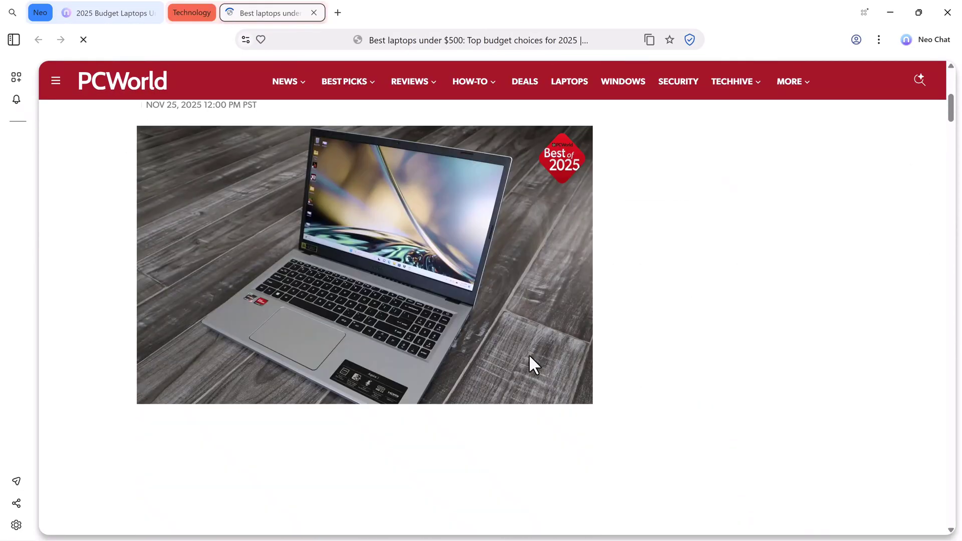
scroll(531, 363, down, 3)
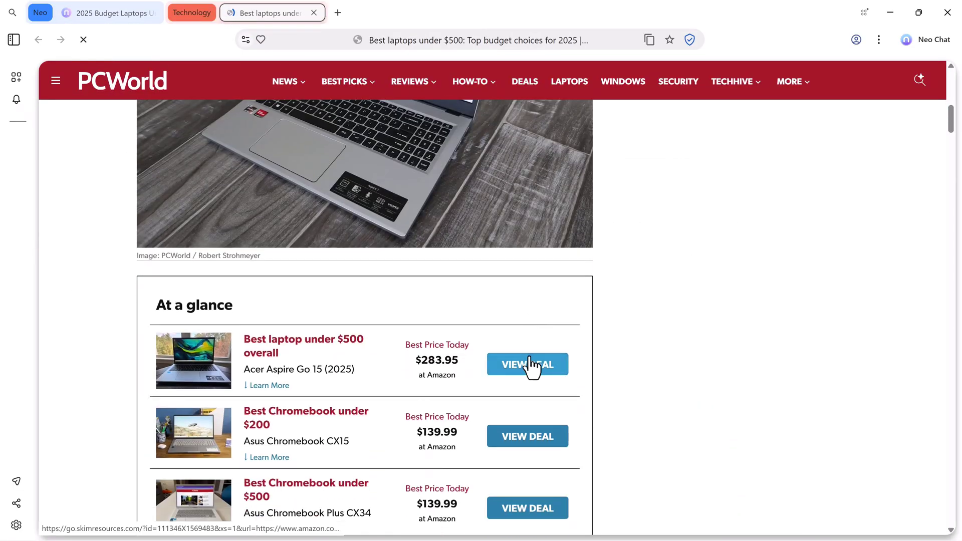
scroll(530, 365, down, 2)
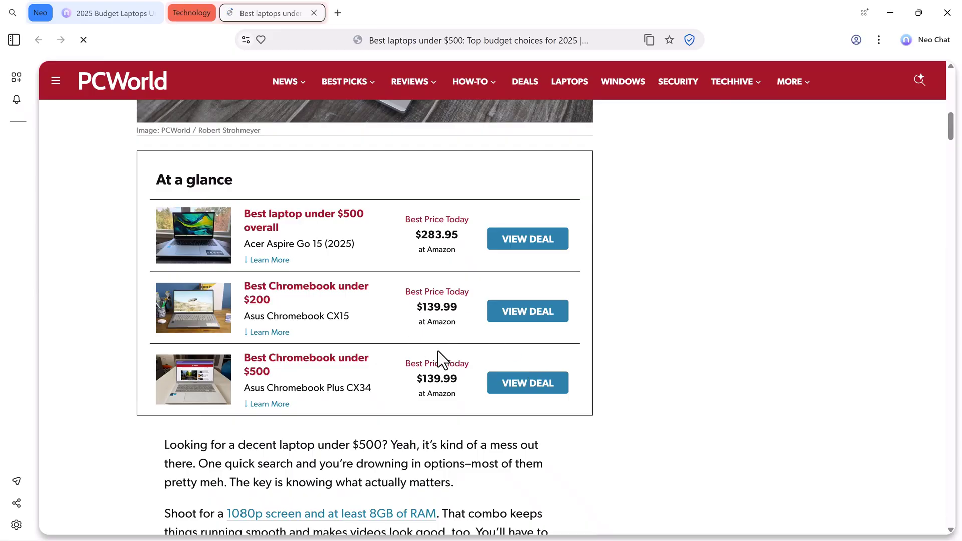
scroll(438, 351, up, 9)
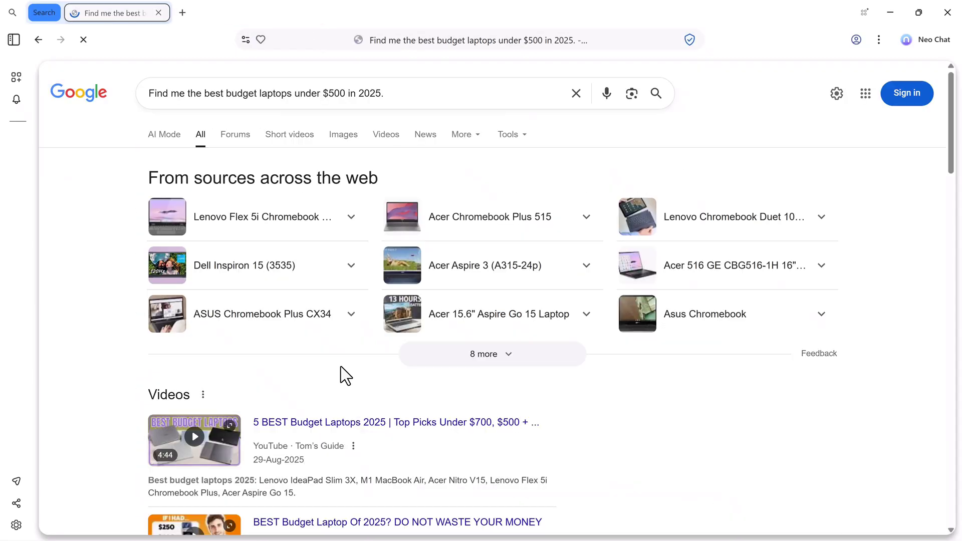
- Scroll the Google budget laptop results past RTINGS and Box.co.uk to HP's Laptops Under $500 listing
scroll(341, 366, down, 3)
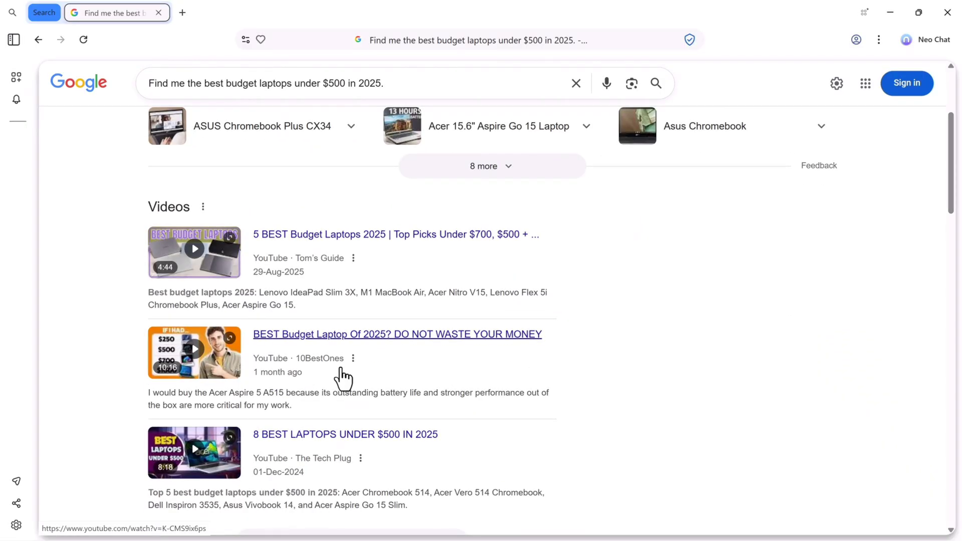
scroll(341, 373, down, 5)
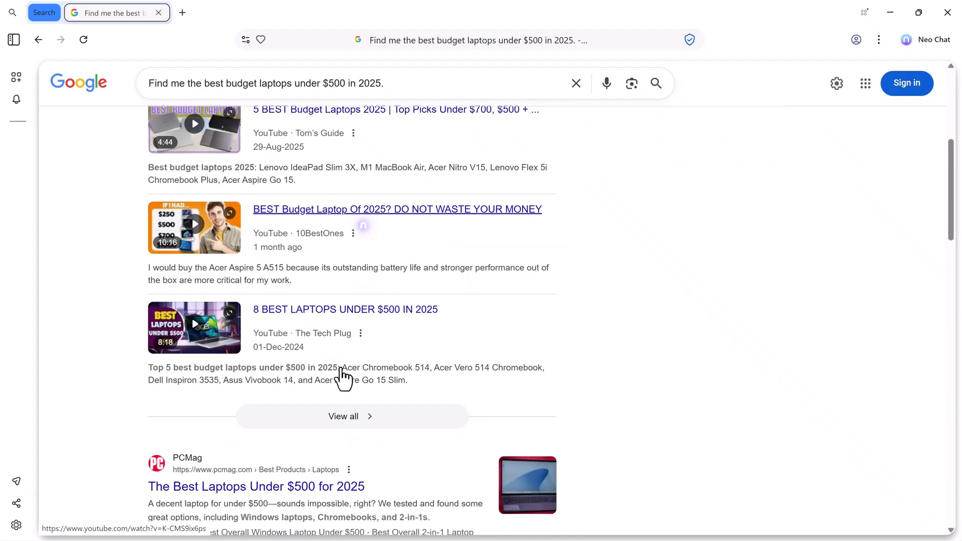
scroll(310, 365, down, 3)
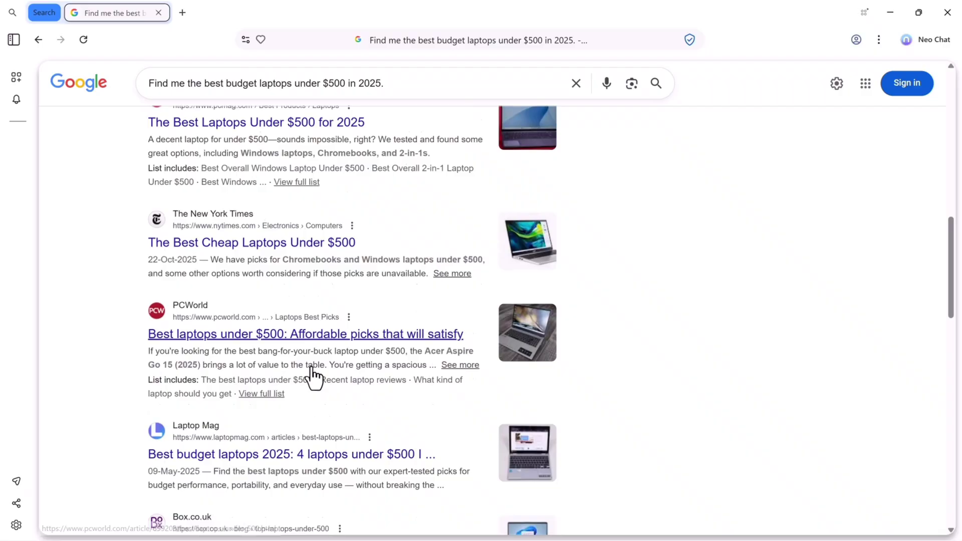
scroll(314, 378, down, 9)
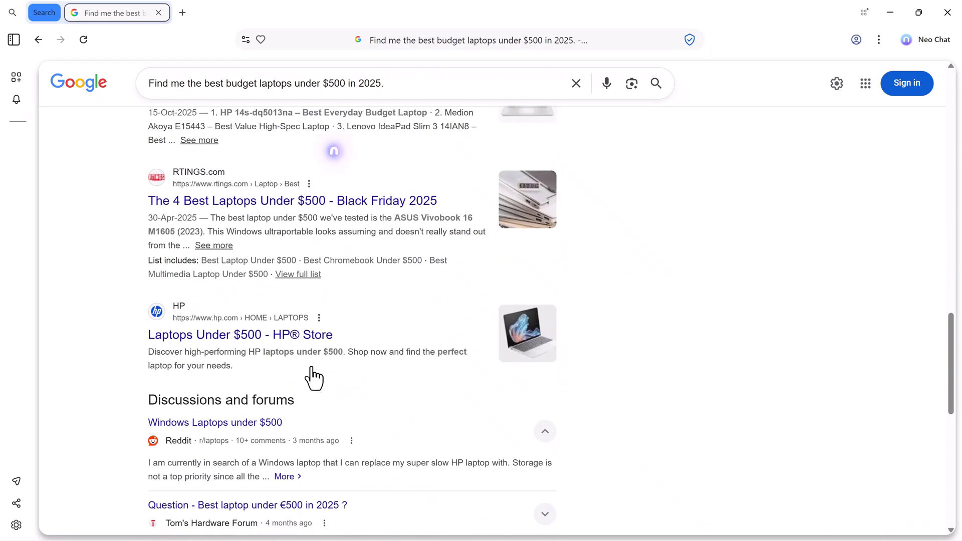
scroll(315, 377, up, 3)
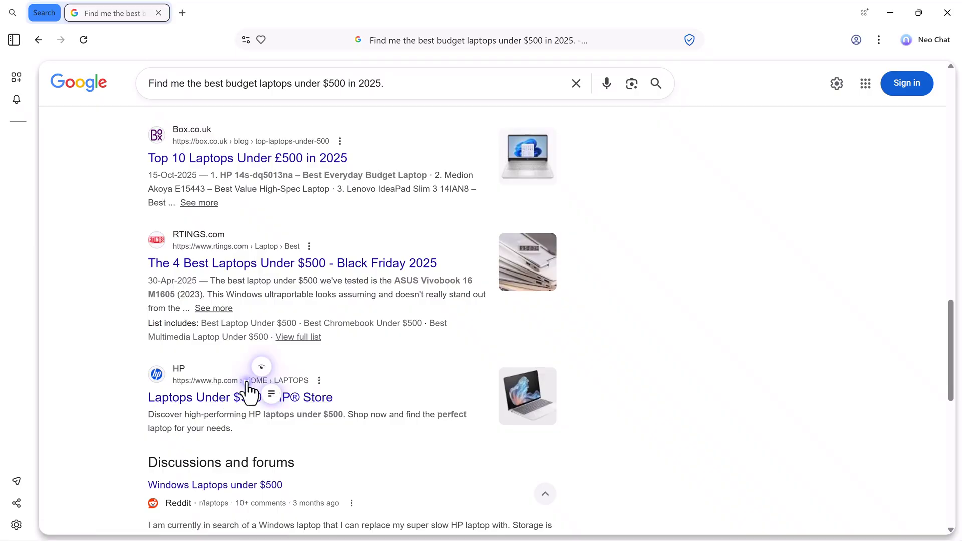
mouse_move(261, 372)
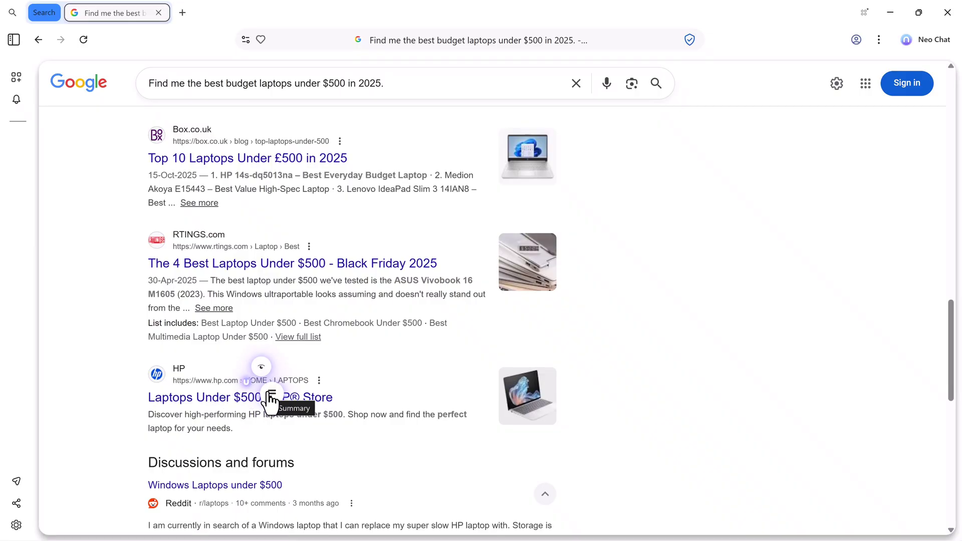
click(261, 369)
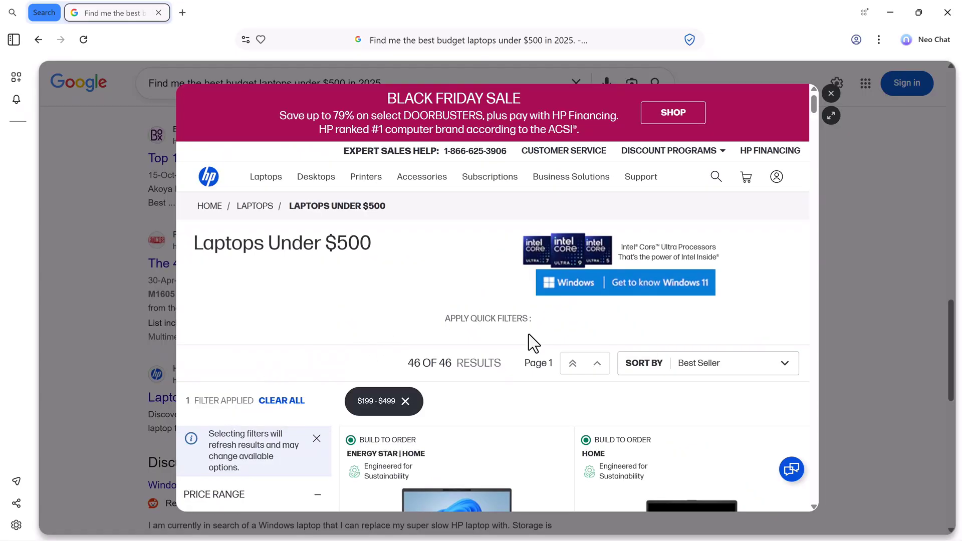
scroll(531, 331, down, 4)
scroll(531, 331, down, 3)
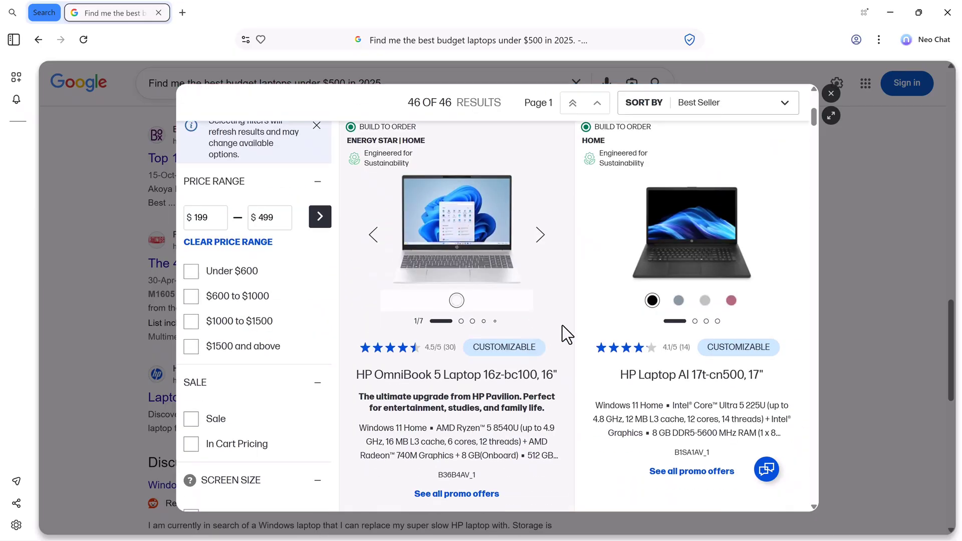
scroll(562, 326, down, 10)
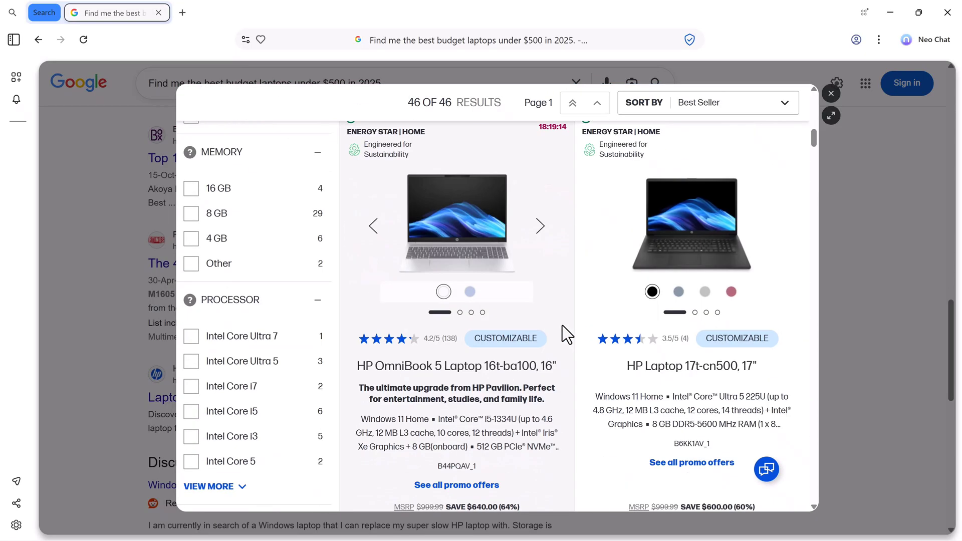
scroll(562, 326, down, 10)
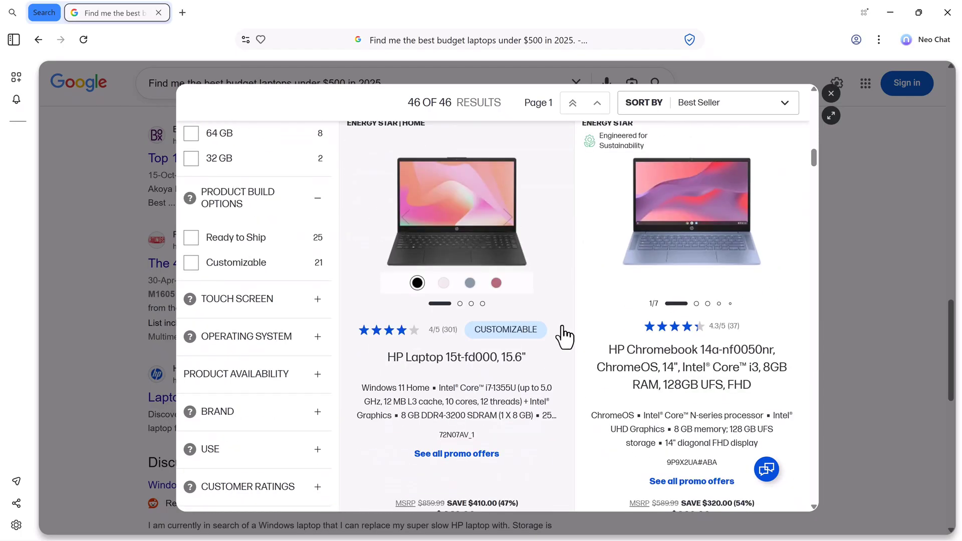
scroll(565, 337, down, 4)
scroll(562, 326, down, 4)
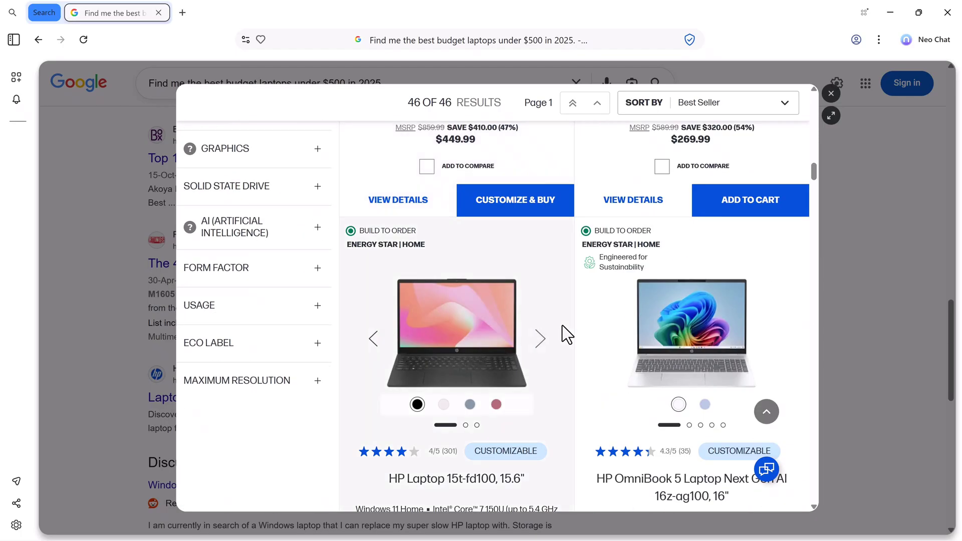
scroll(562, 326, up, 20)
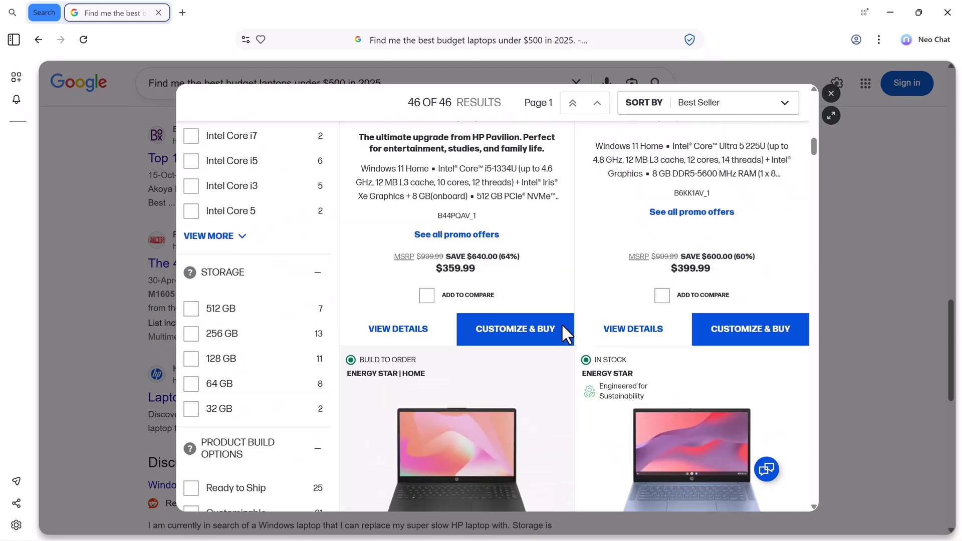
scroll(562, 334, up, 4)
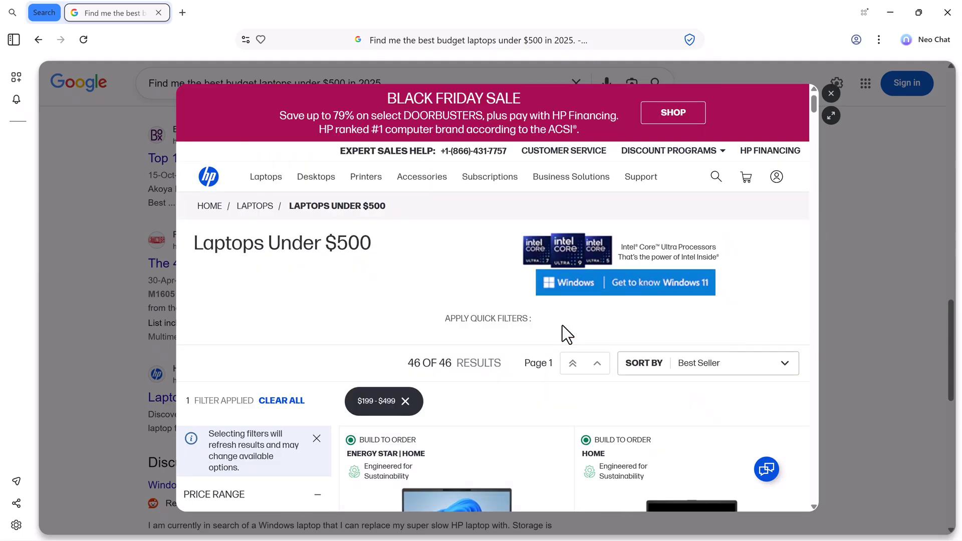
key(Escape)
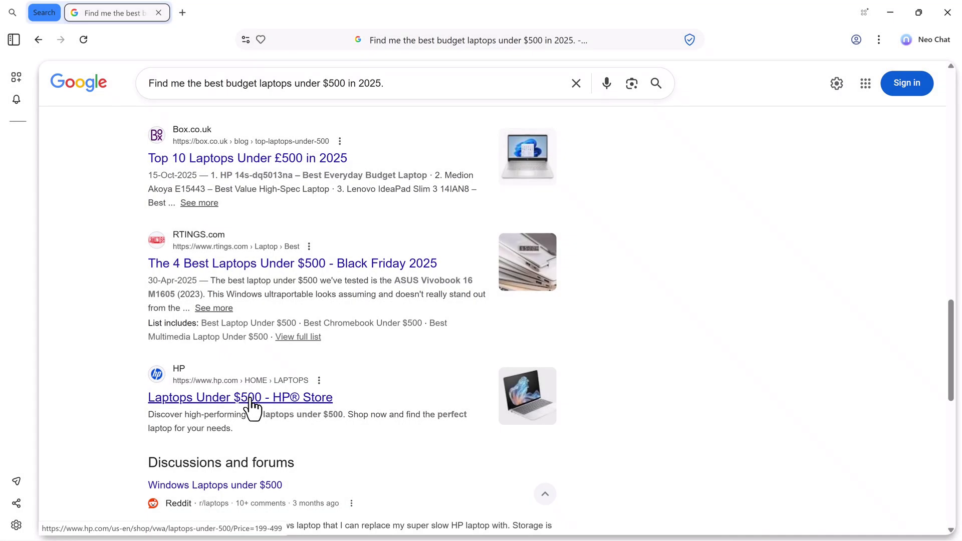
- Summarize the HP laptops page with Neo, ask about home-use computers, then start a new Magic Page
mouse_move(281, 408)
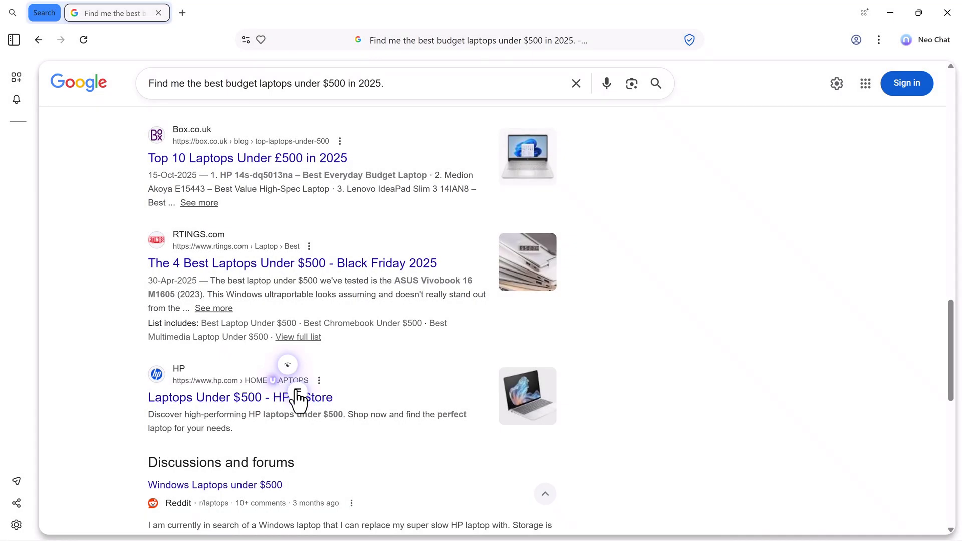
click(298, 392)
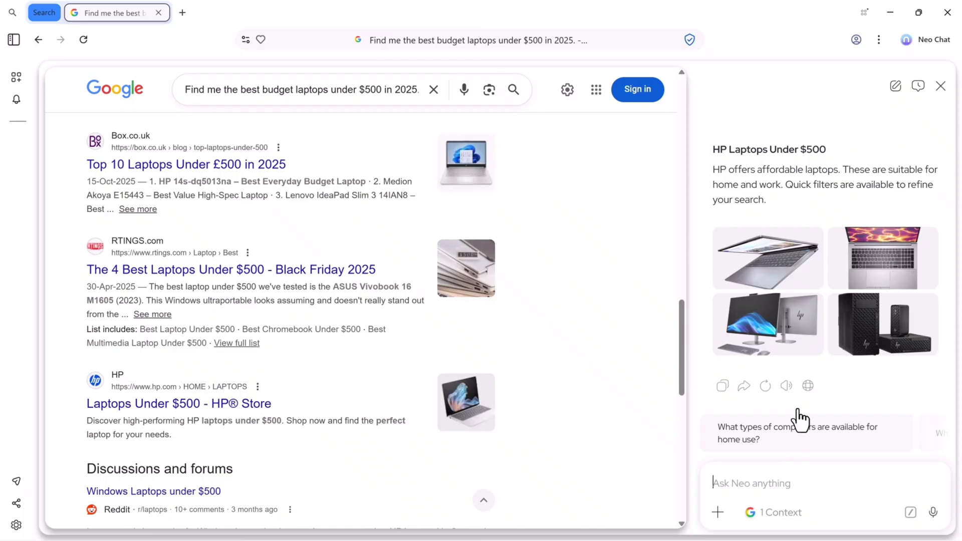
click(796, 437)
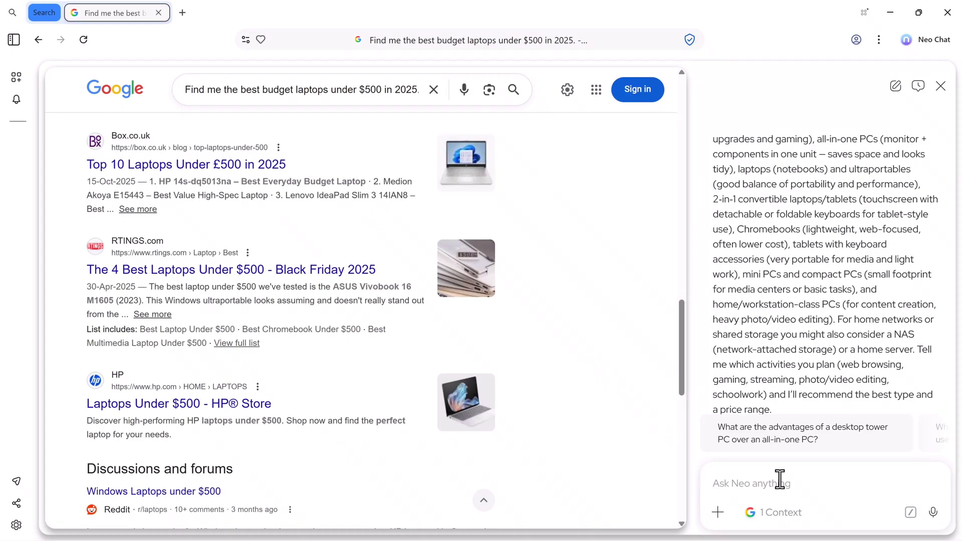
click(158, 13)
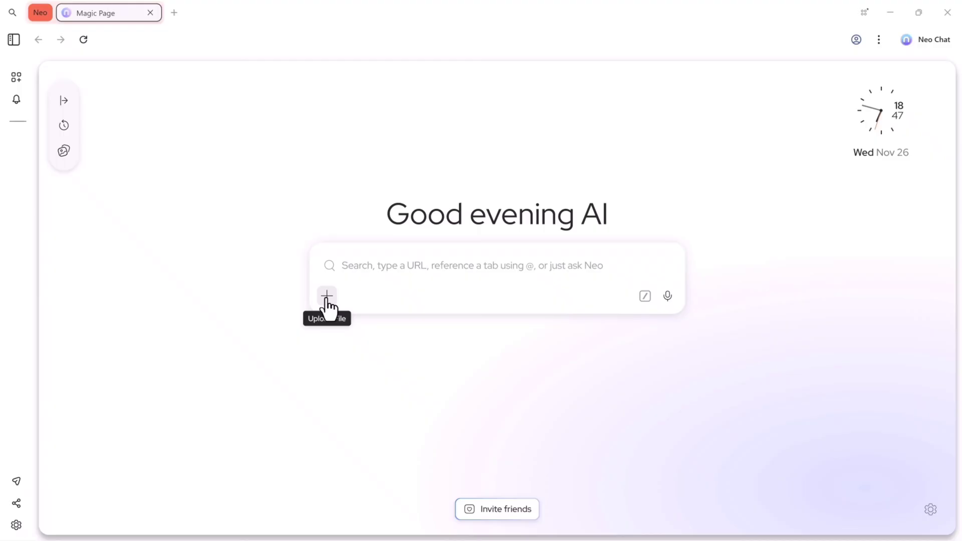
- Attach Water PDF.pdf to the Neo prompt box
click(327, 297)
click(246, 120)
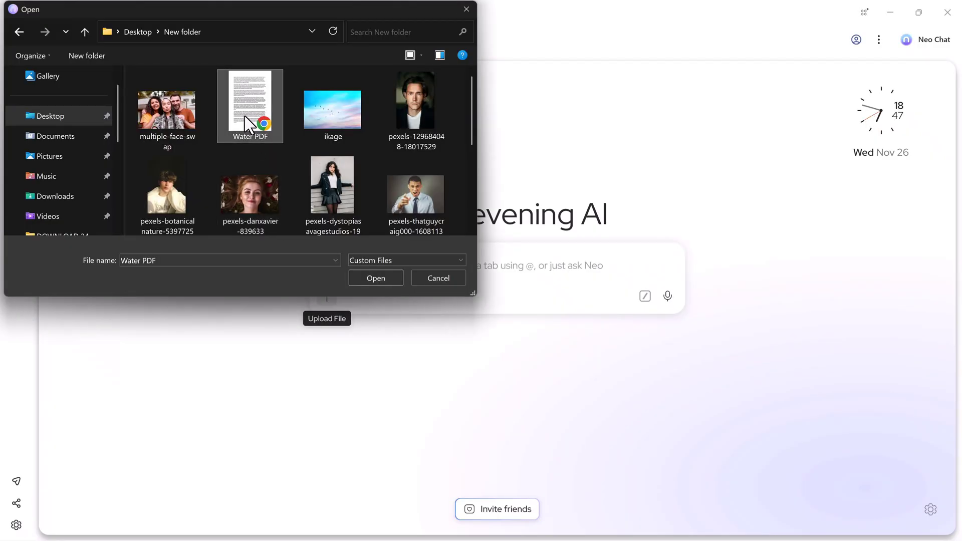
double_click(247, 121)
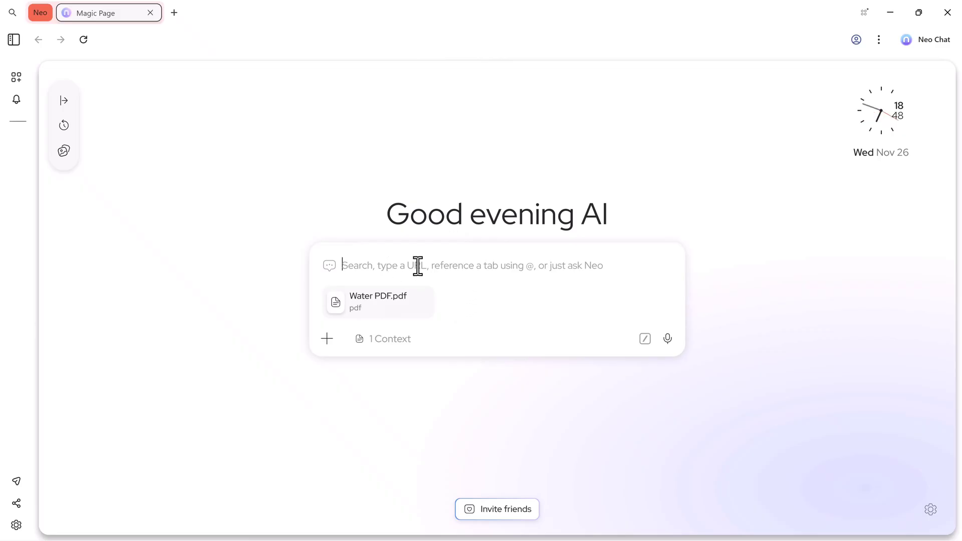
- Ask Neo to 'Summarize my PDF and show me the key points.' and close the summary
text(Summarize)
key(BackSpace)
key(BackSpace)
key(BackSpace)
key(BackSpace)
text(rize my )
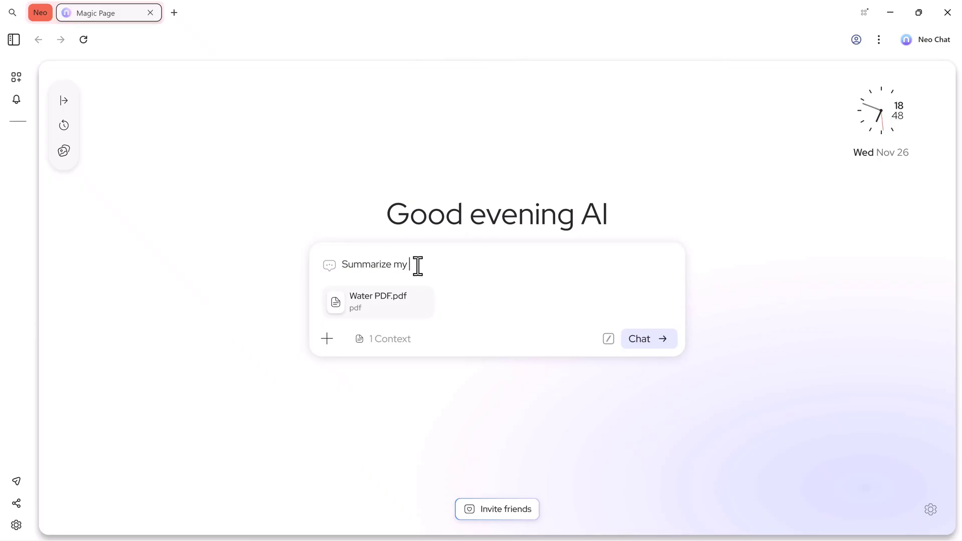
text(PDF and show me the key points.)
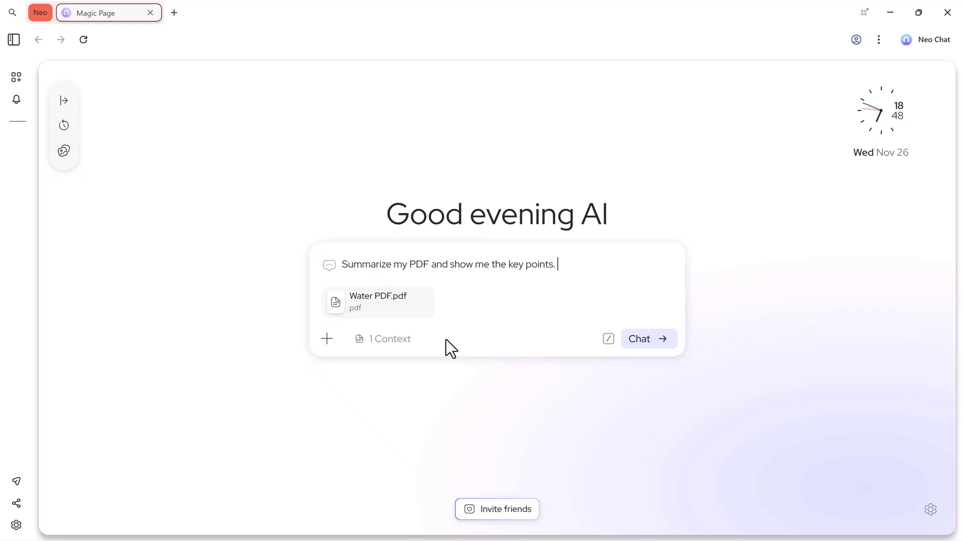
click(640, 344)
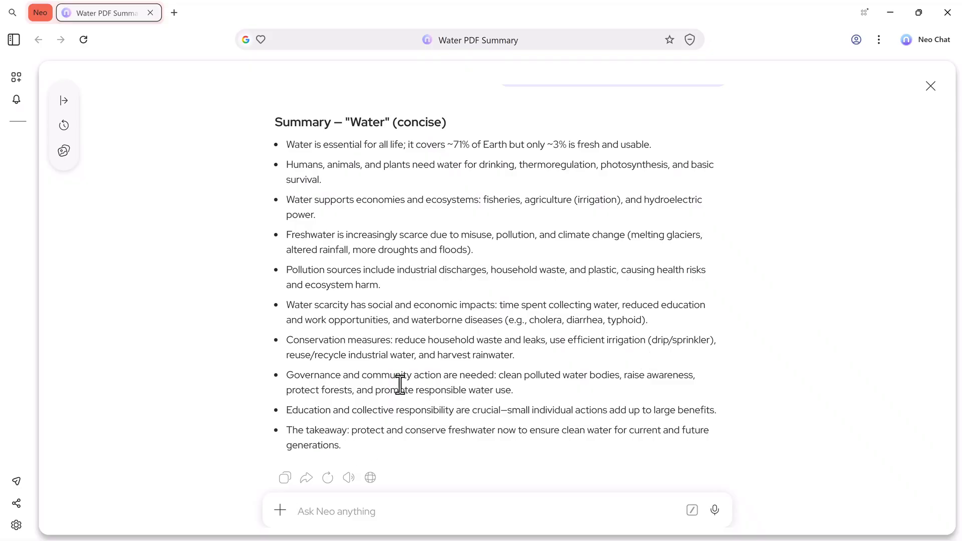
key(Escape)
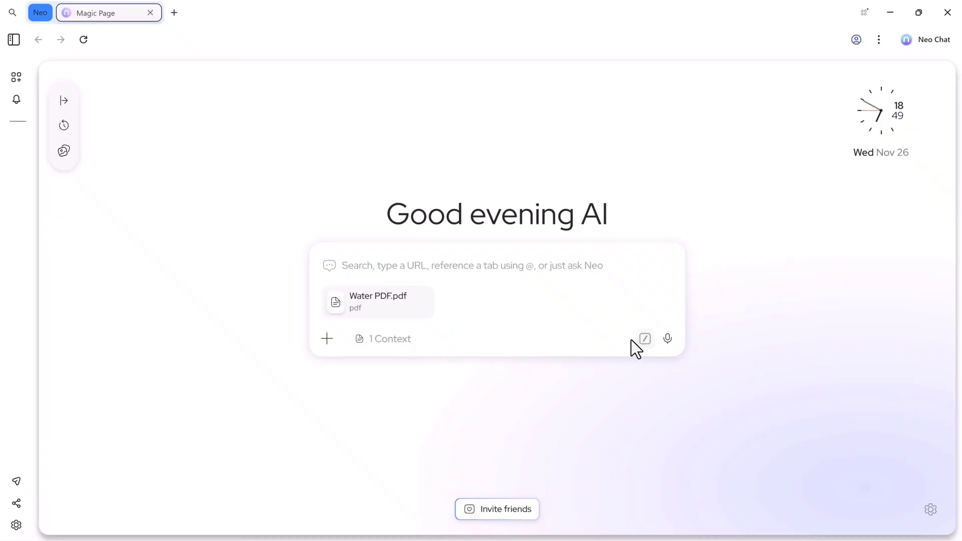
- Run the Make shorter snippet from the WRITE section on the attached Water PDF
click(643, 339)
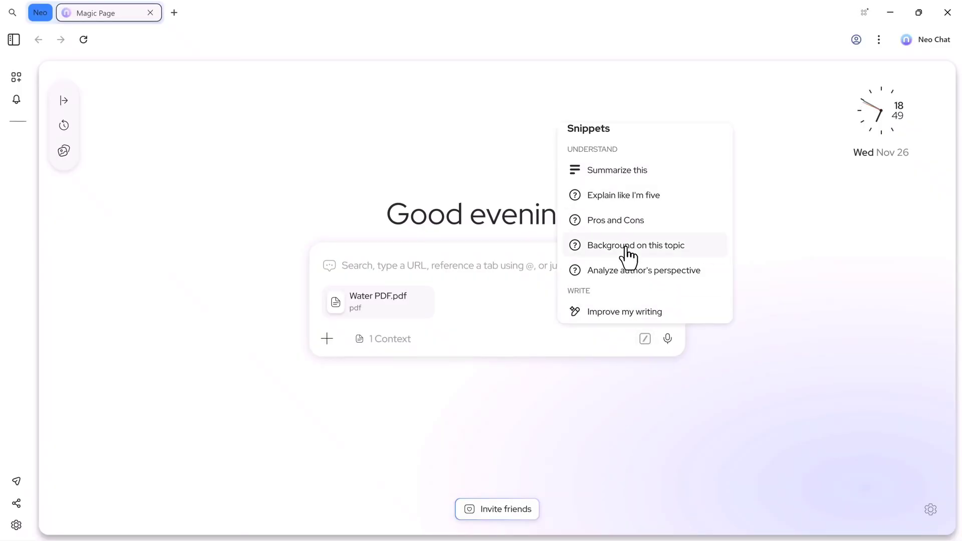
scroll(627, 250, down, 3)
scroll(627, 256, down, 6)
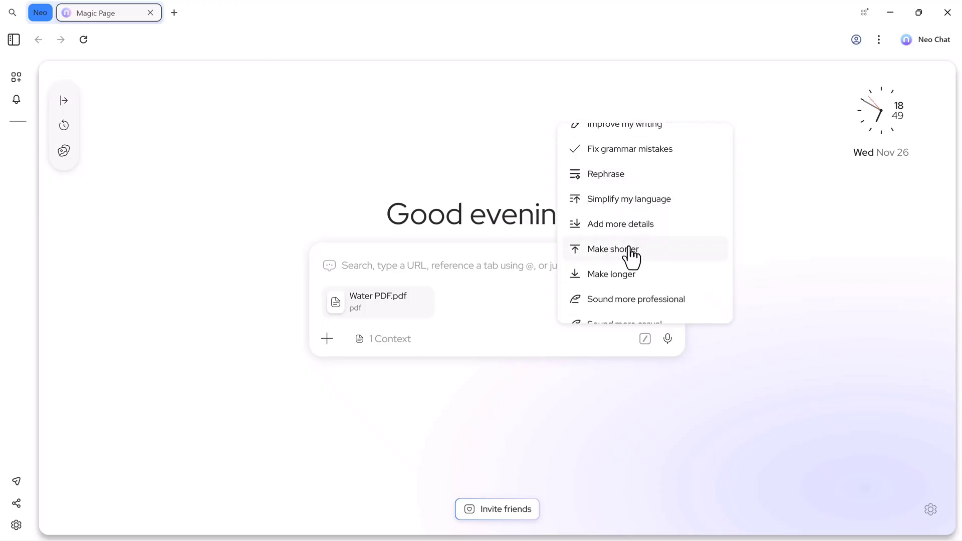
scroll(623, 266, down, 3)
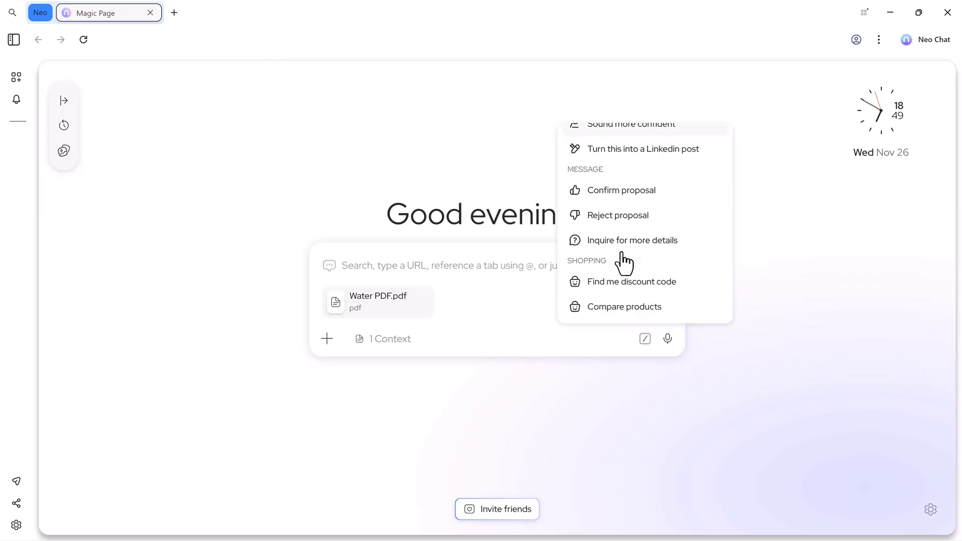
scroll(635, 303, up, 6)
scroll(633, 293, up, 4)
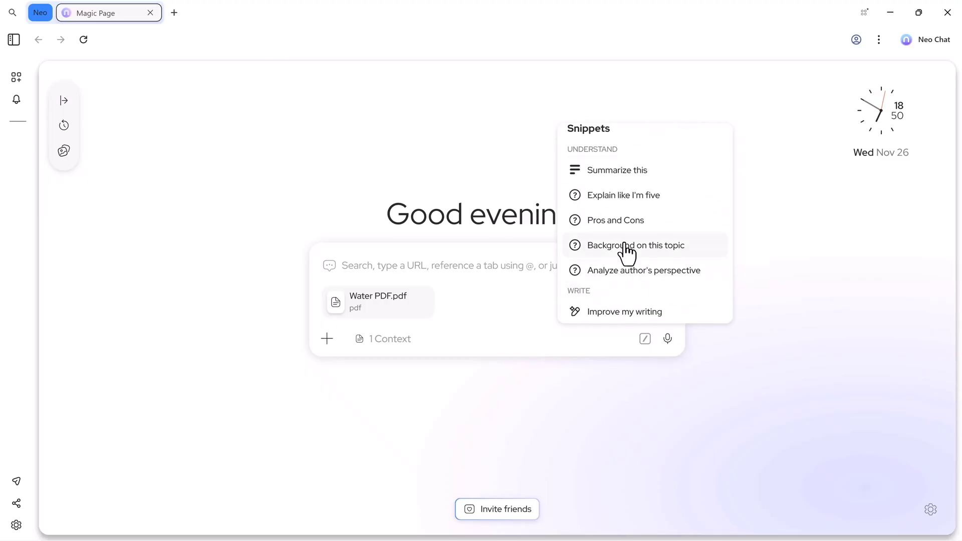
scroll(626, 251, down, 5)
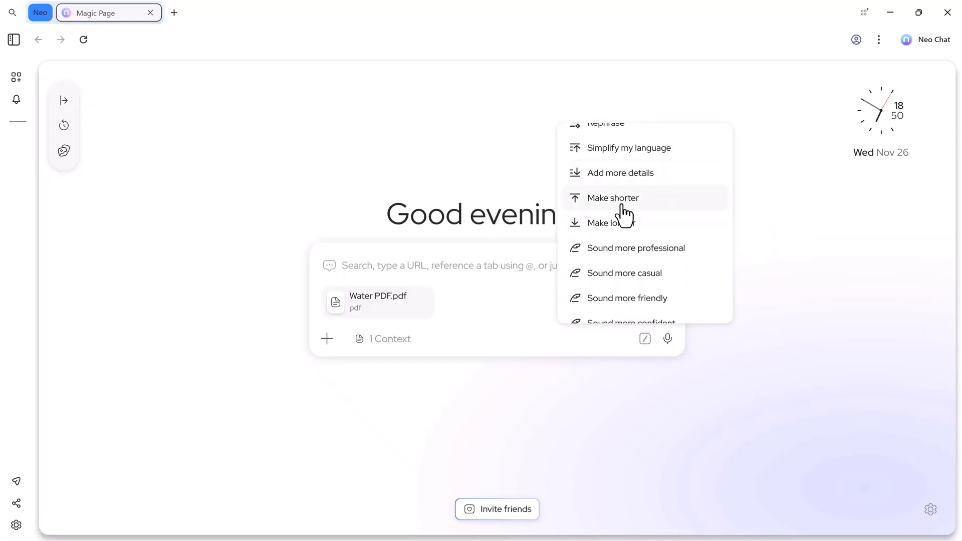
click(613, 198)
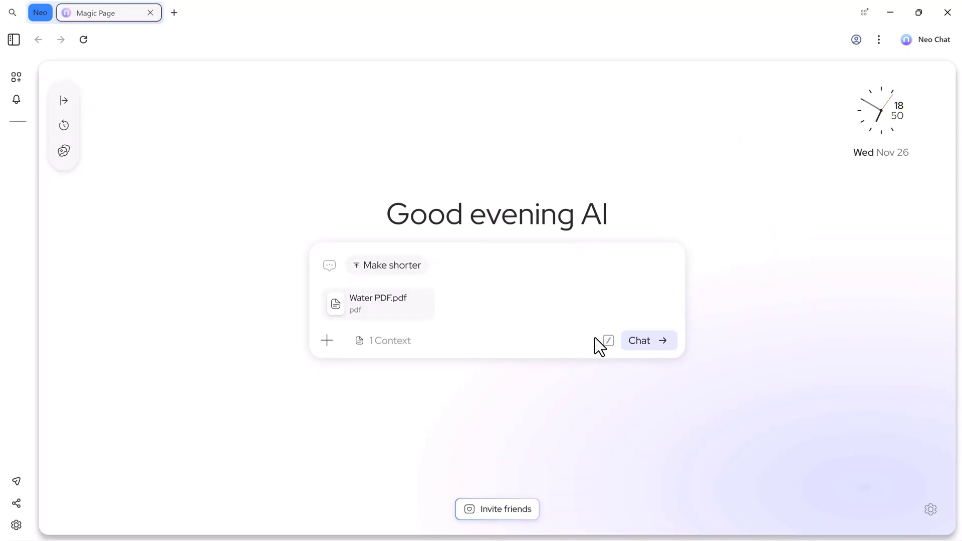
click(636, 340)
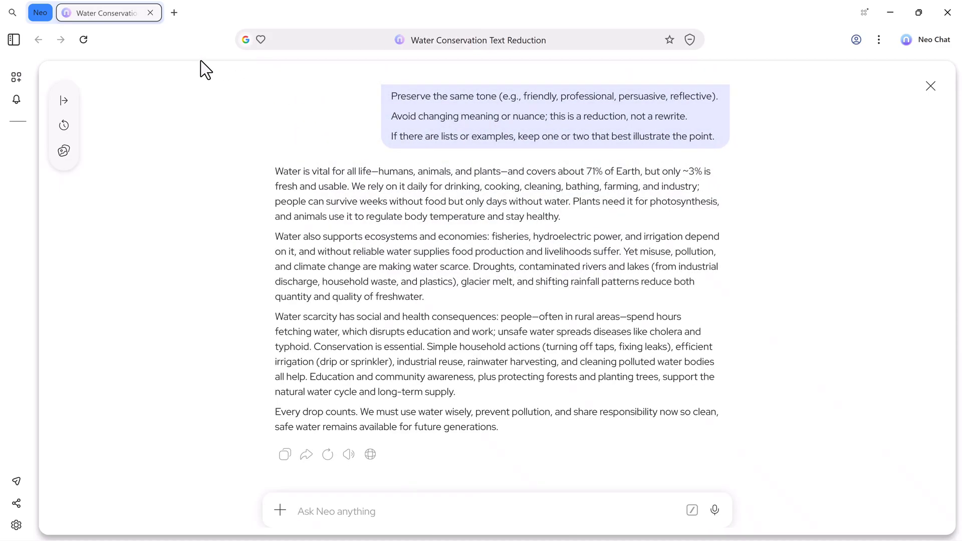
- Close the shortened-text tab and ask Neo Chat for a short note on social media and its functions
click(149, 12)
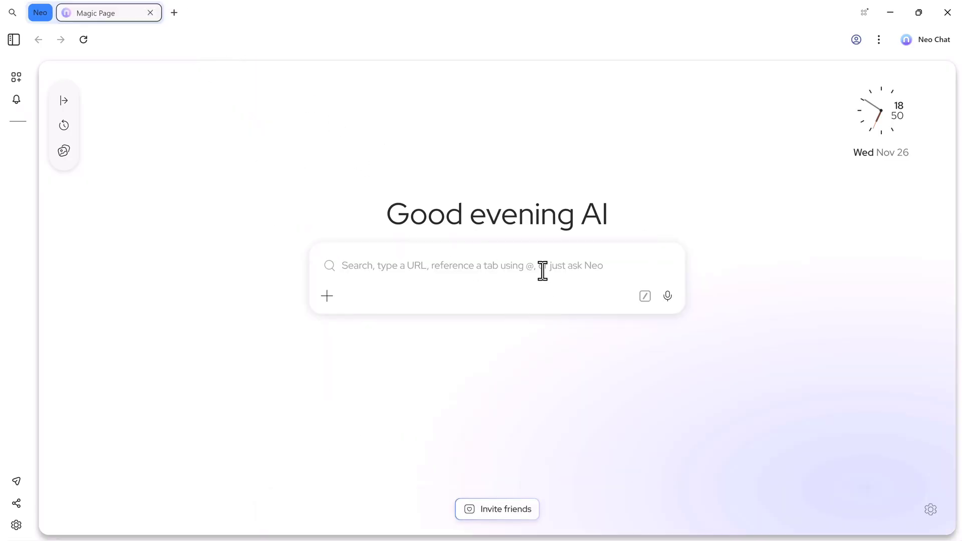
click(927, 43)
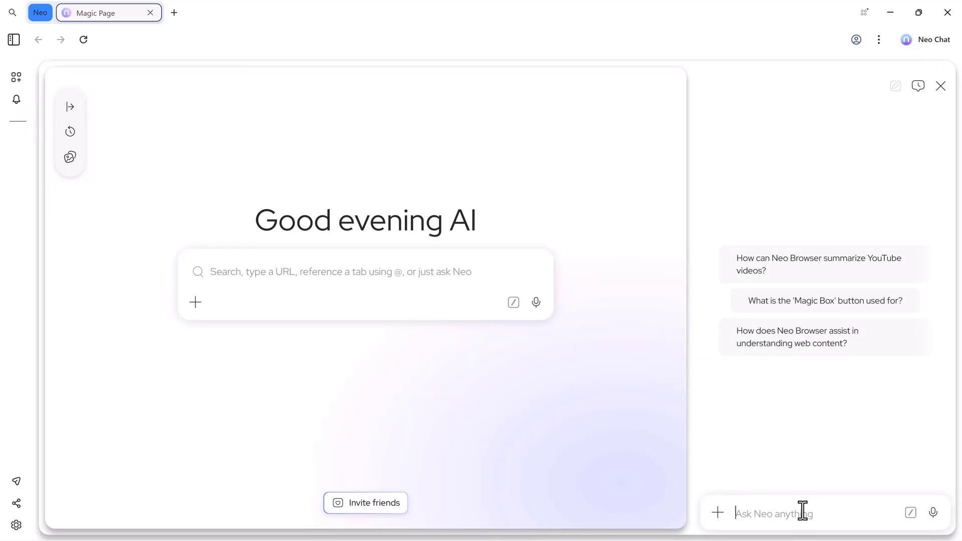
text(Wr)
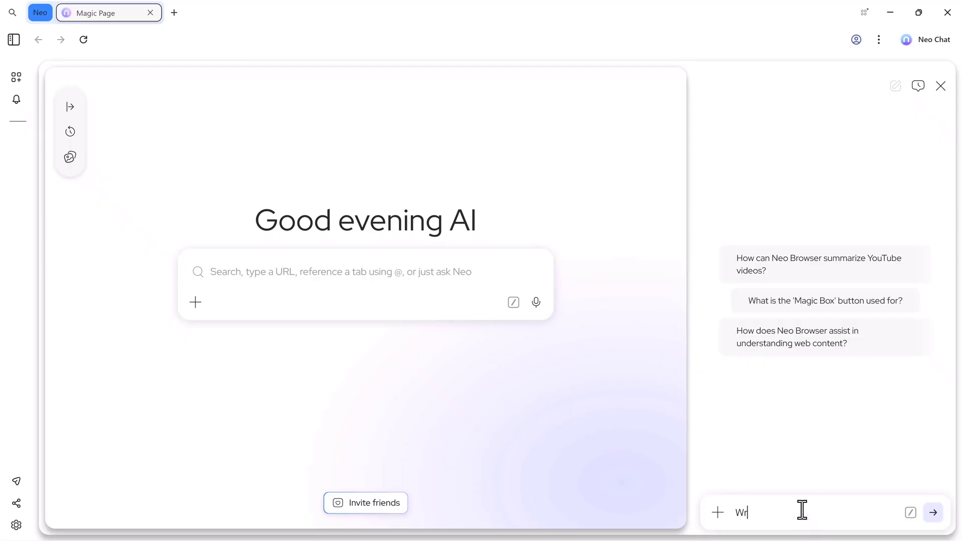
text(ite a short note on social media)
key(Return)
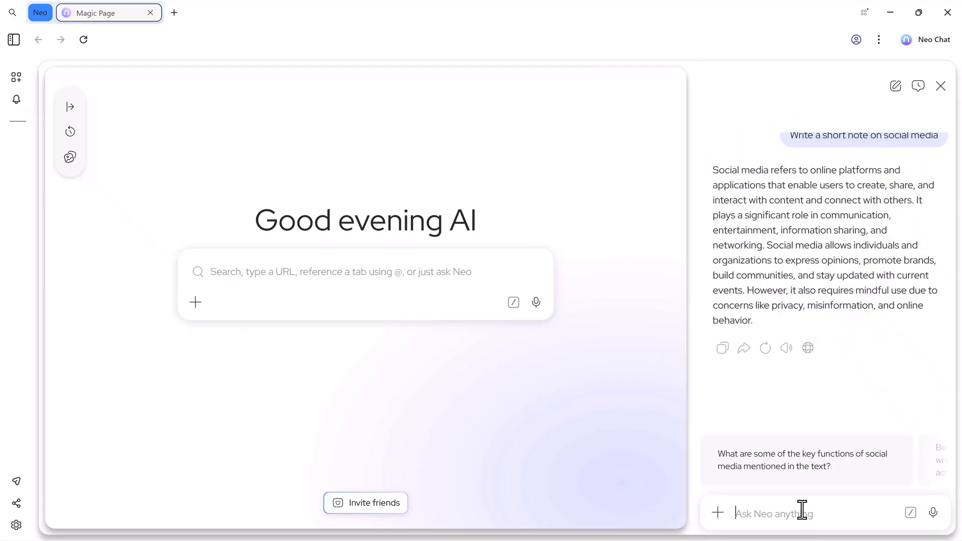
click(822, 481)
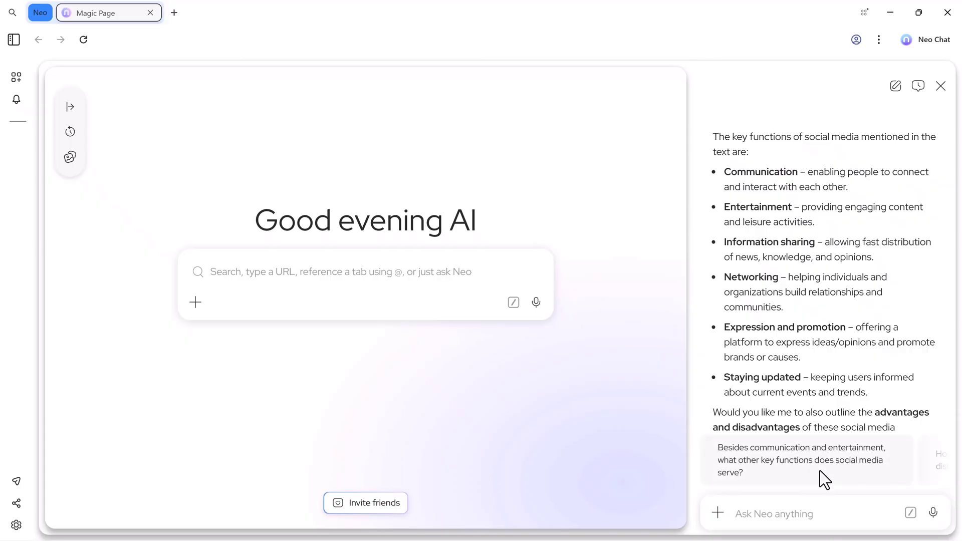
- Ask Neo Chat to 'Write amazing facts about animals' and review the bulleted facts
click(763, 516)
text(Write amazing facts about animals)
key(Return)
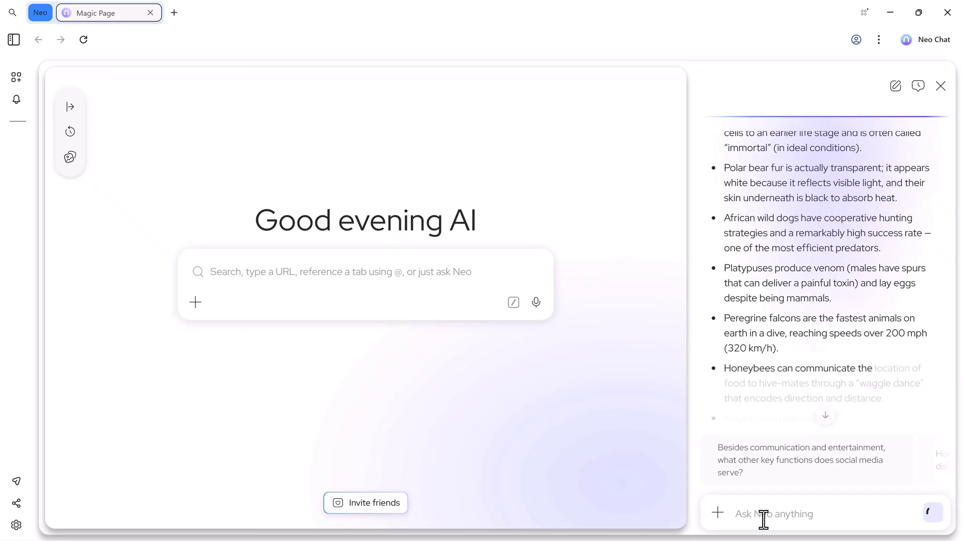
scroll(764, 296, up, 3)
scroll(765, 297, up, 7)
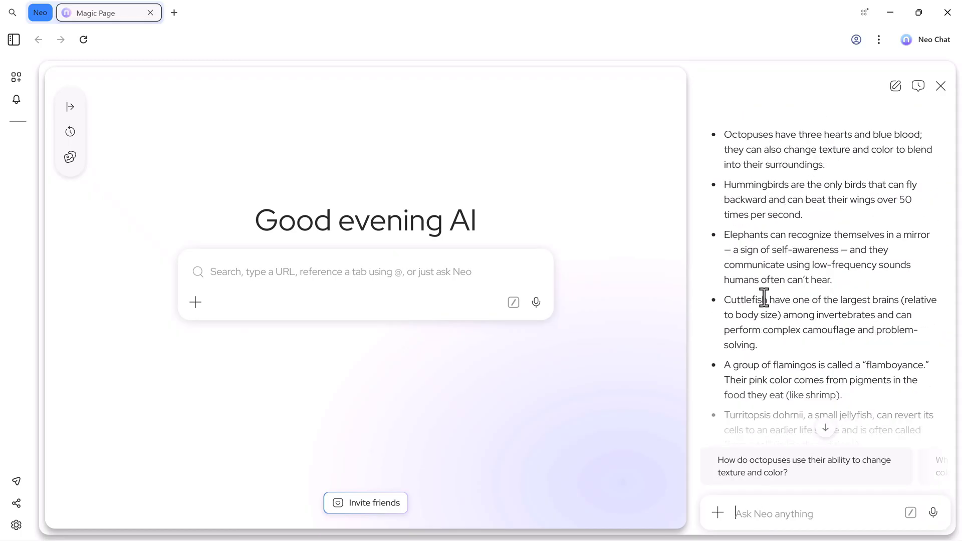
scroll(764, 297, down, 4)
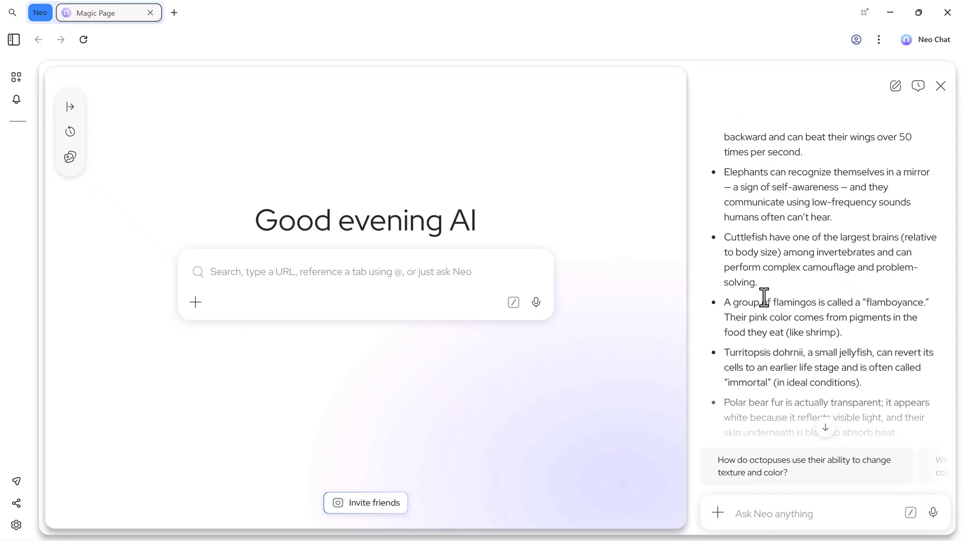
scroll(764, 297, down, 6)
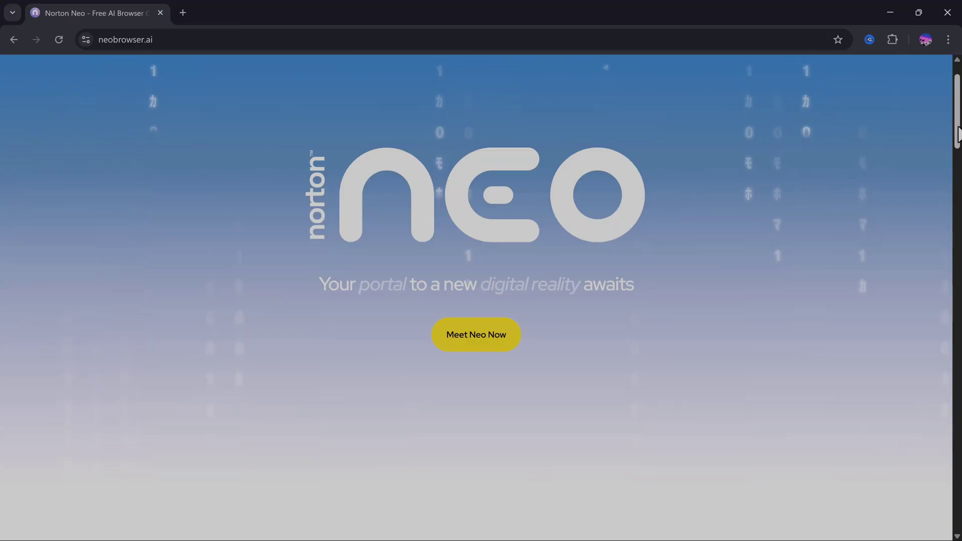
- Scroll the neobrowser.ai page past the feature cards down to the 'Join the revolution' waitlist form
scroll(476, 295, down, 5)
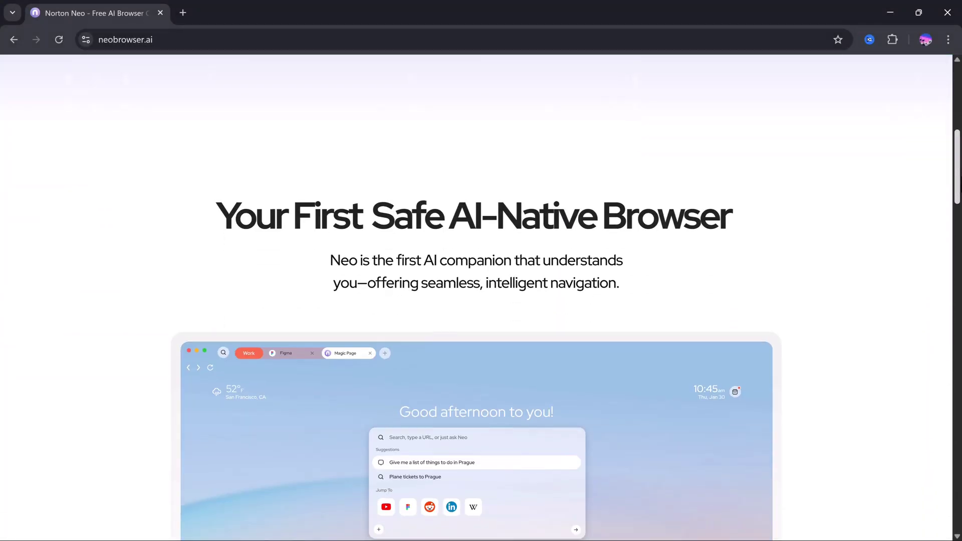
scroll(476, 295, down, 2)
scroll(476, 295, down, 3)
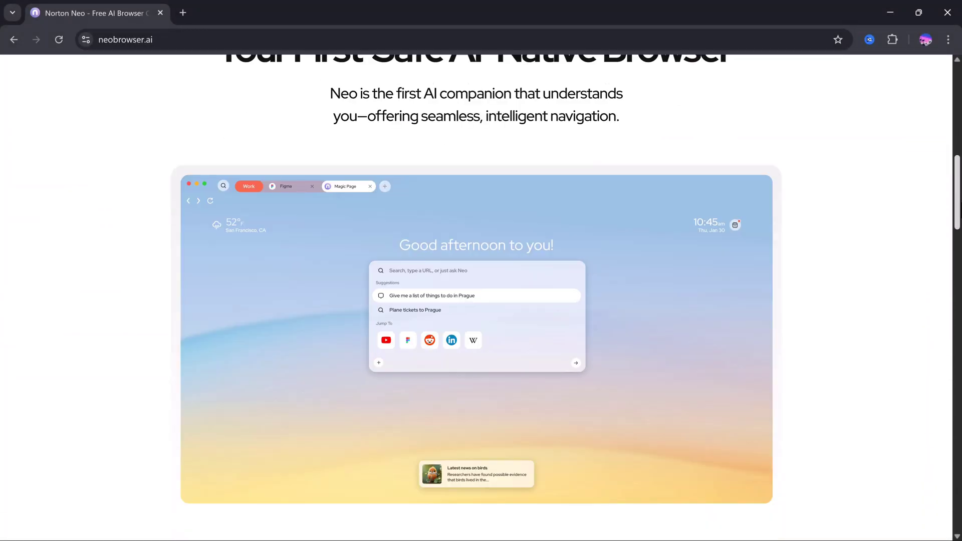
scroll(476, 296, down, 8)
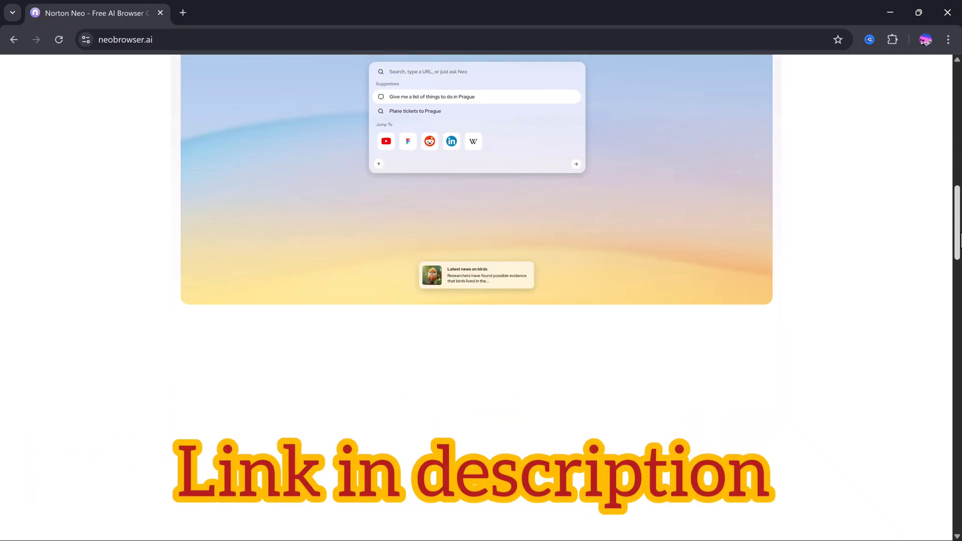
scroll(476, 296, down, 1)
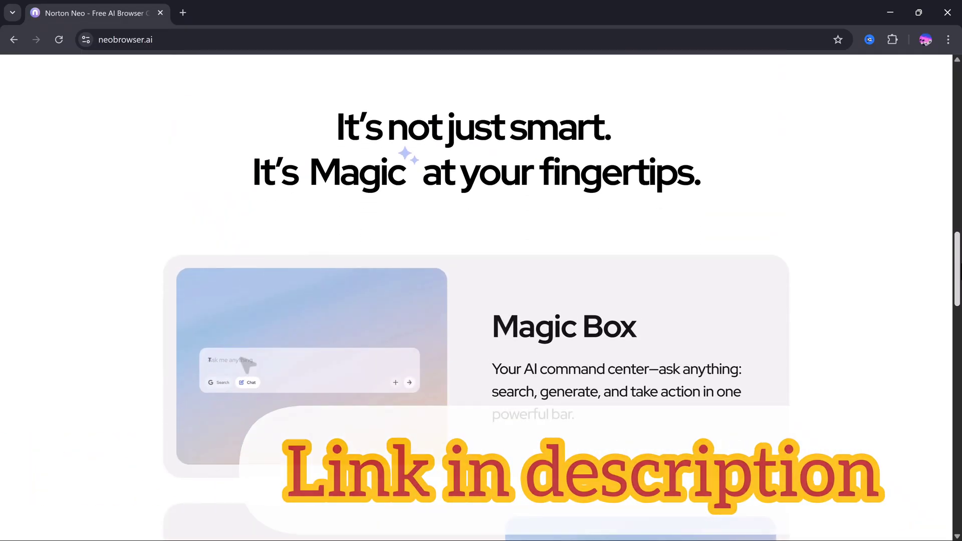
scroll(476, 296, down, 3)
scroll(476, 295, down, 2)
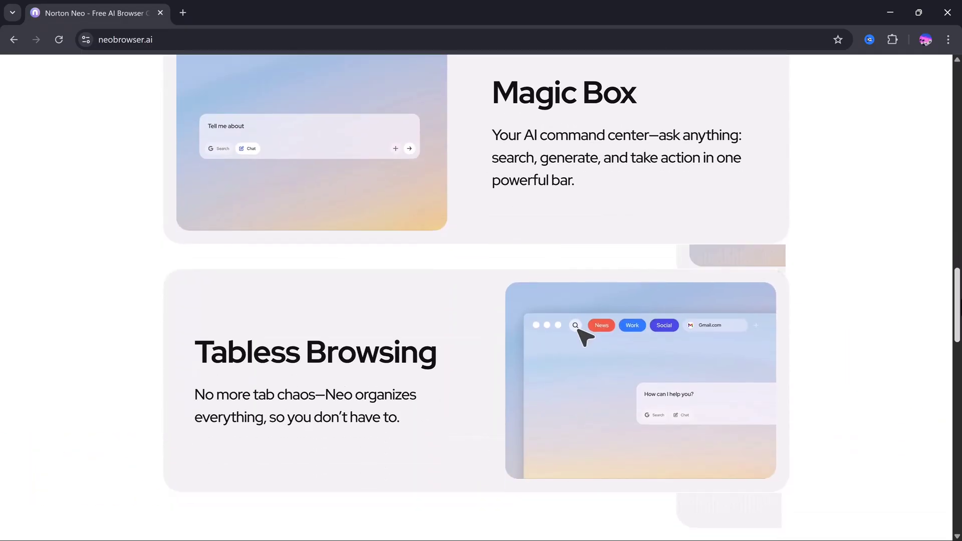
scroll(958, 369, down, 8)
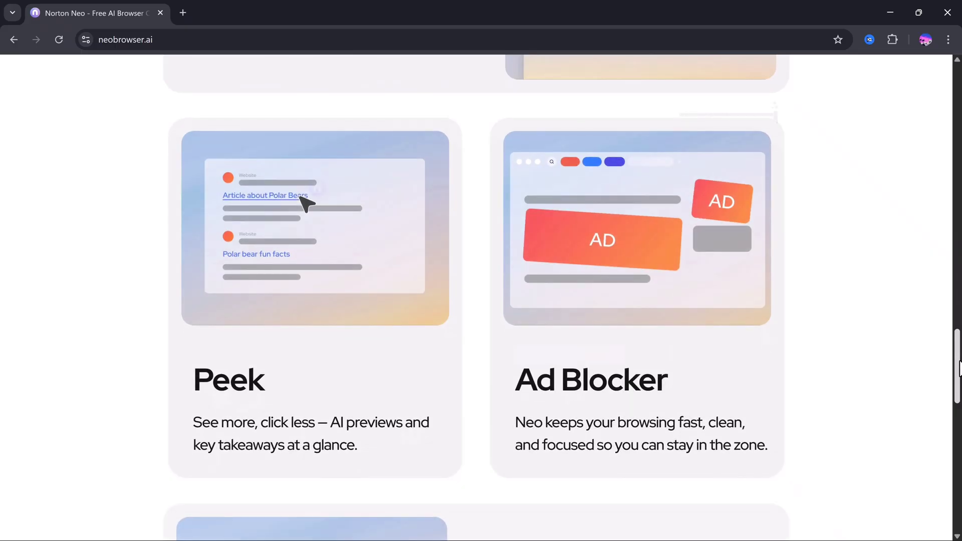
drag(958, 368, 957, 407)
drag(957, 413, 958, 469)
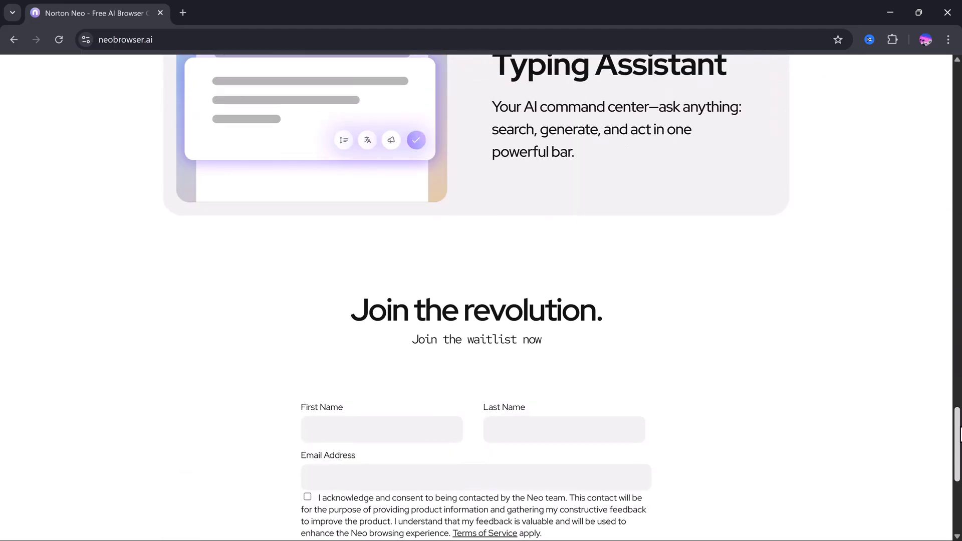